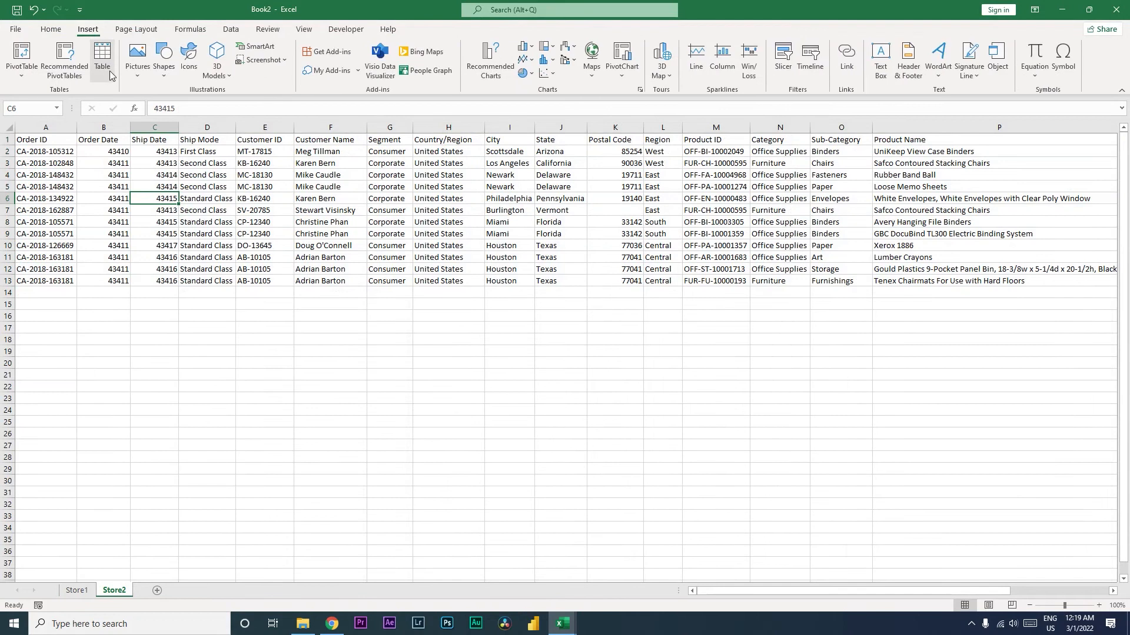
Convert the data range on the Store2 sheet to a table and name the table Store2.
left_click(103, 59)
left_click(692, 386)
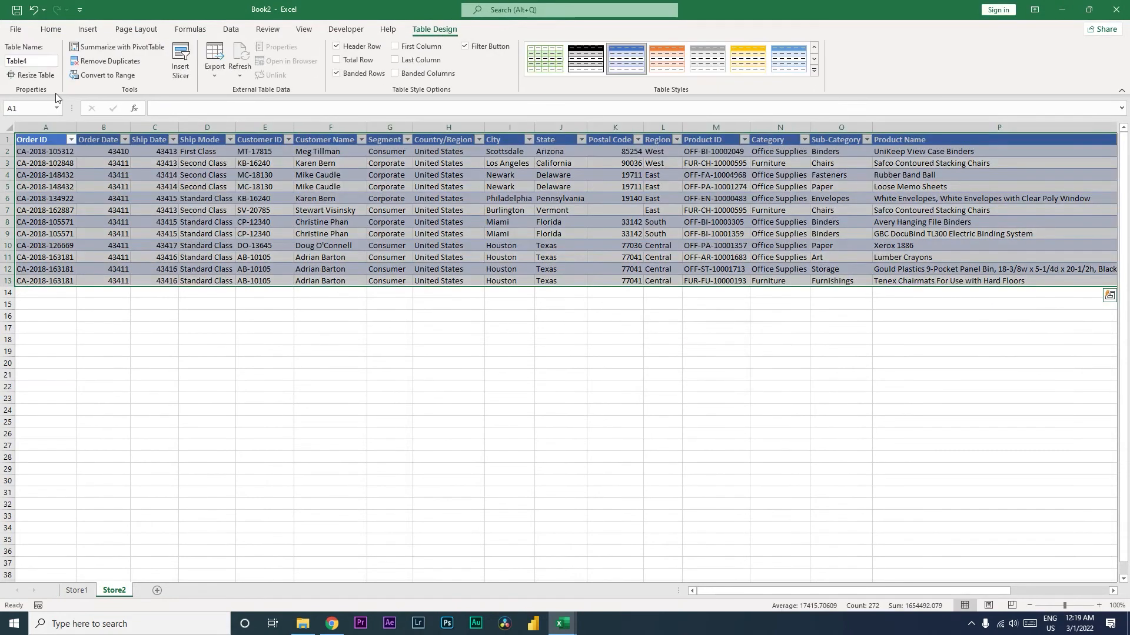
double_click(31, 61)
type("Store2")
key("Return")
left_click(154, 175)
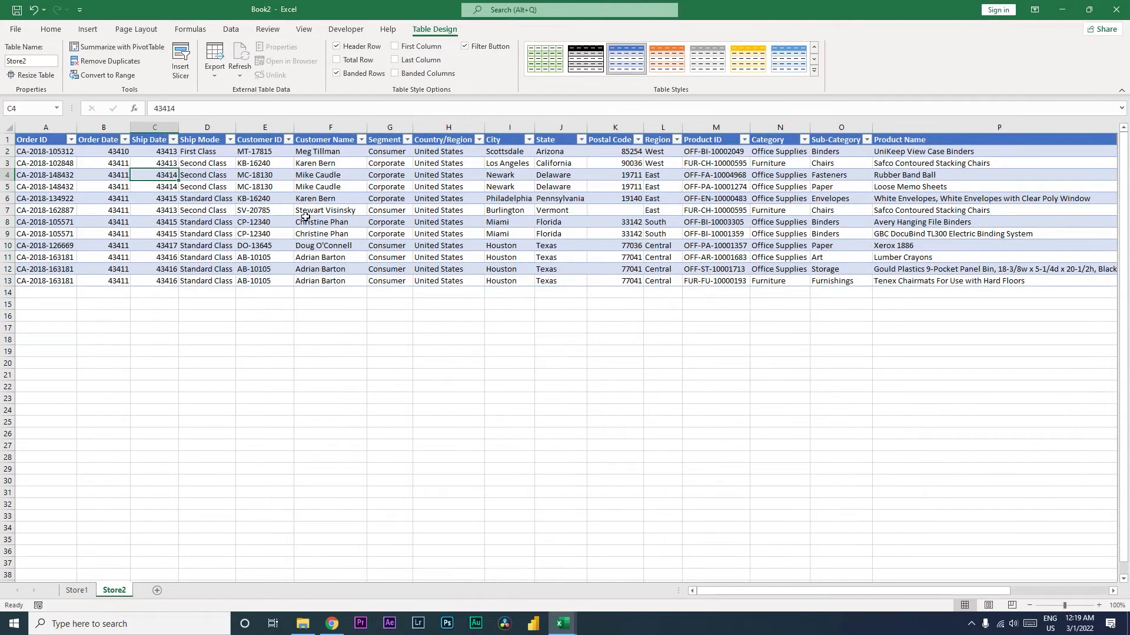
Load the Store2 table into the Power Query Editor and bring its last columns into view.
left_click(232, 30)
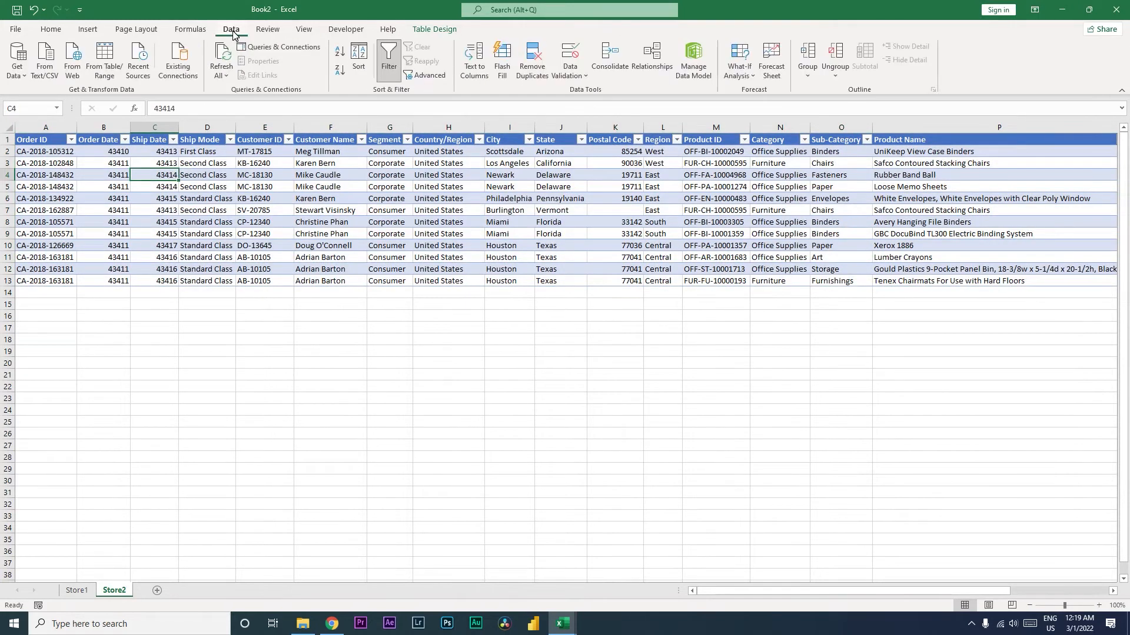
left_click(108, 77)
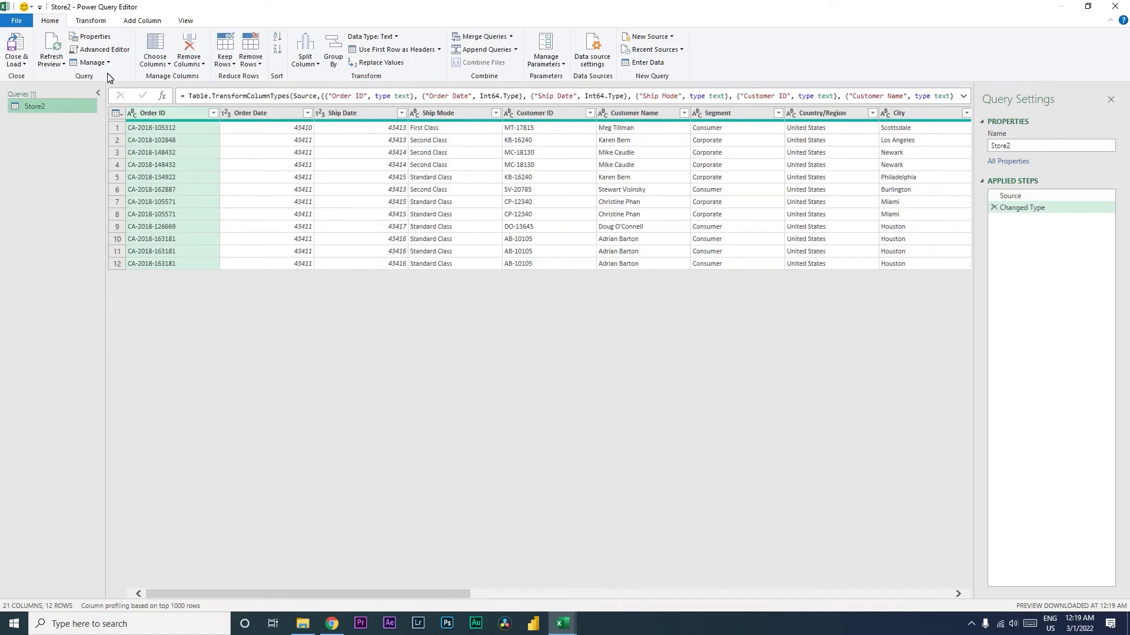
left_click_drag(411, 594, 836, 600)
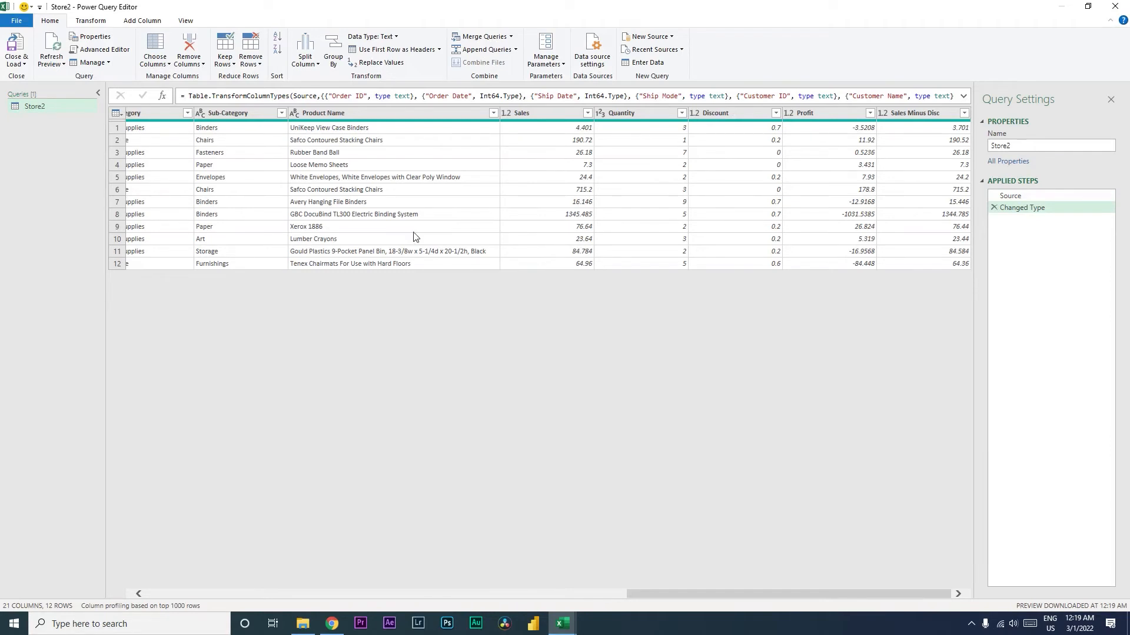
Add a custom column named Store Number with the formula "Store1" to the Store2 query.
left_click(143, 21)
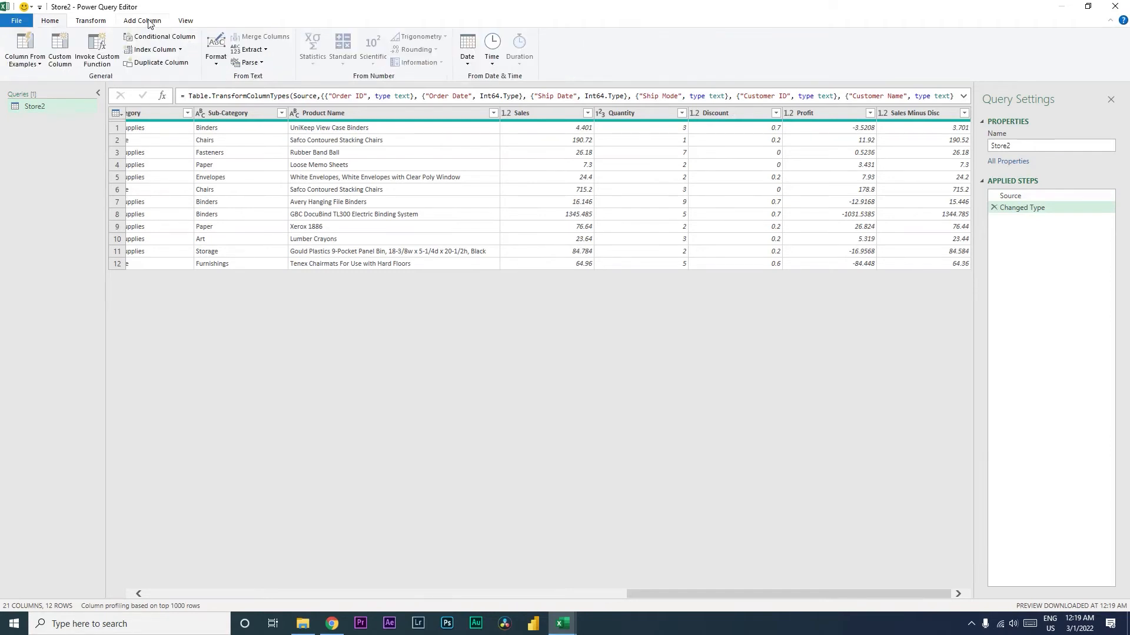
left_click(60, 56)
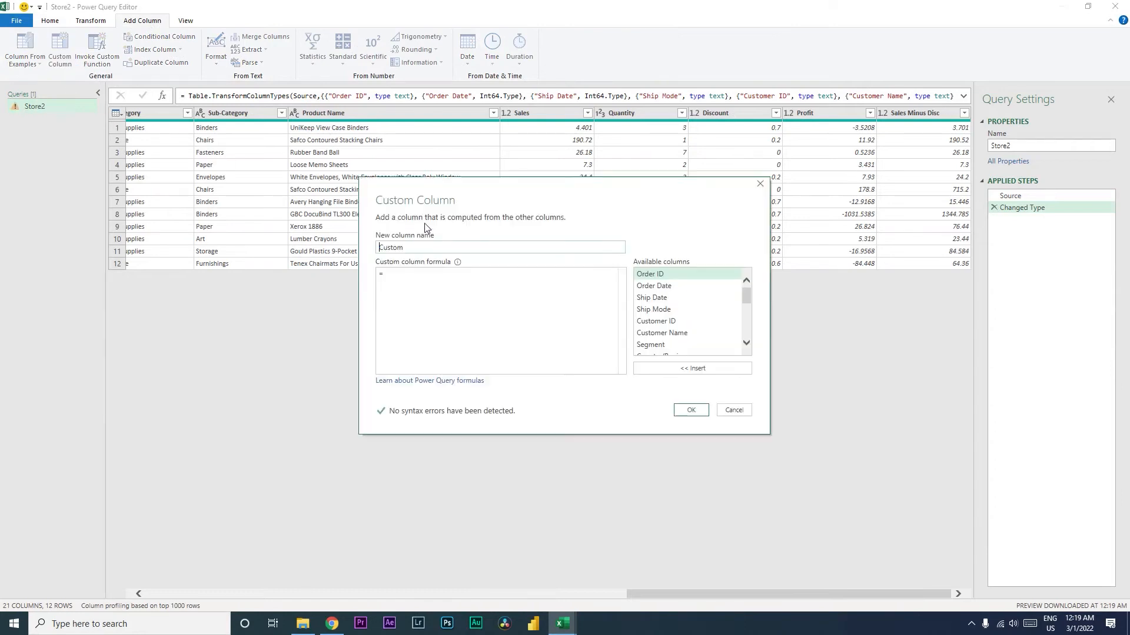
left_click_drag(415, 249, 368, 250)
type("Store Number")
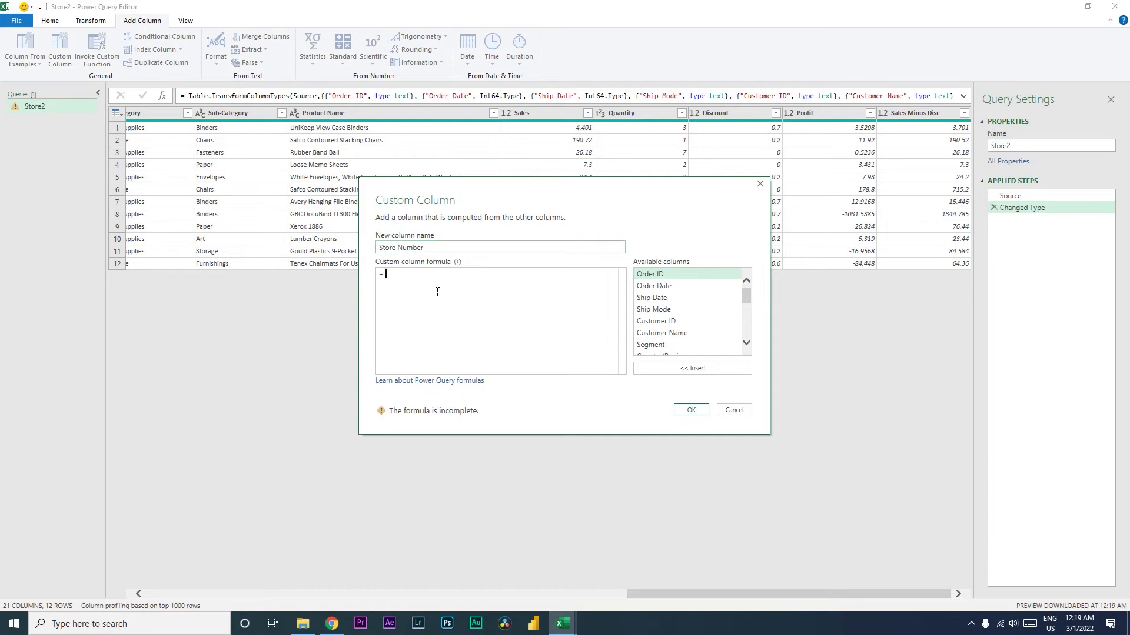
type("\"Store1")
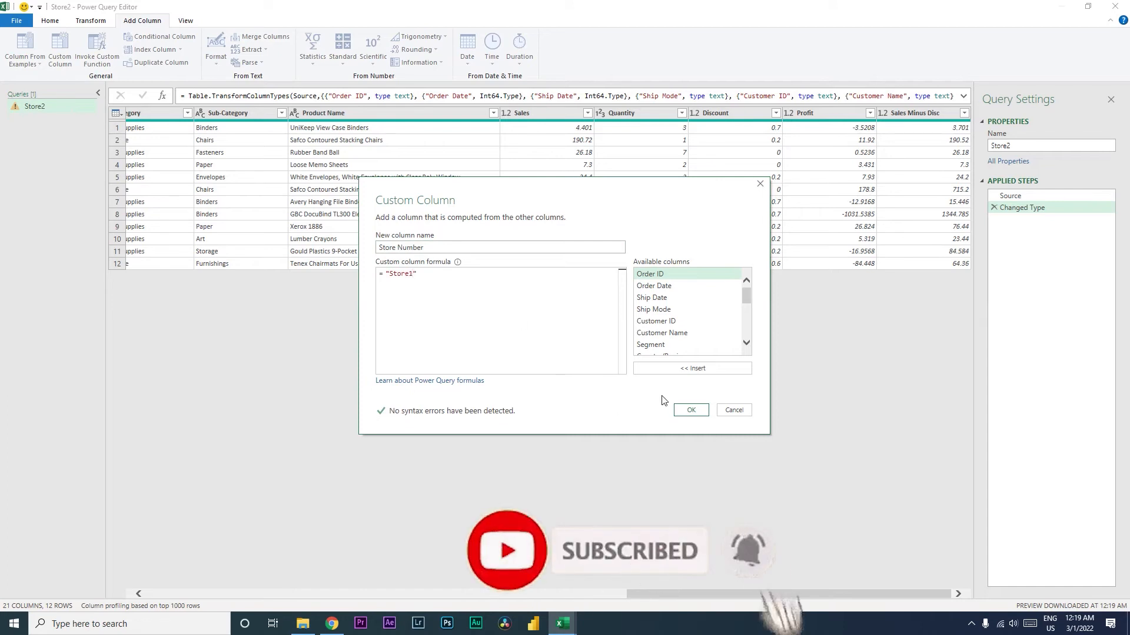
left_click(689, 412)
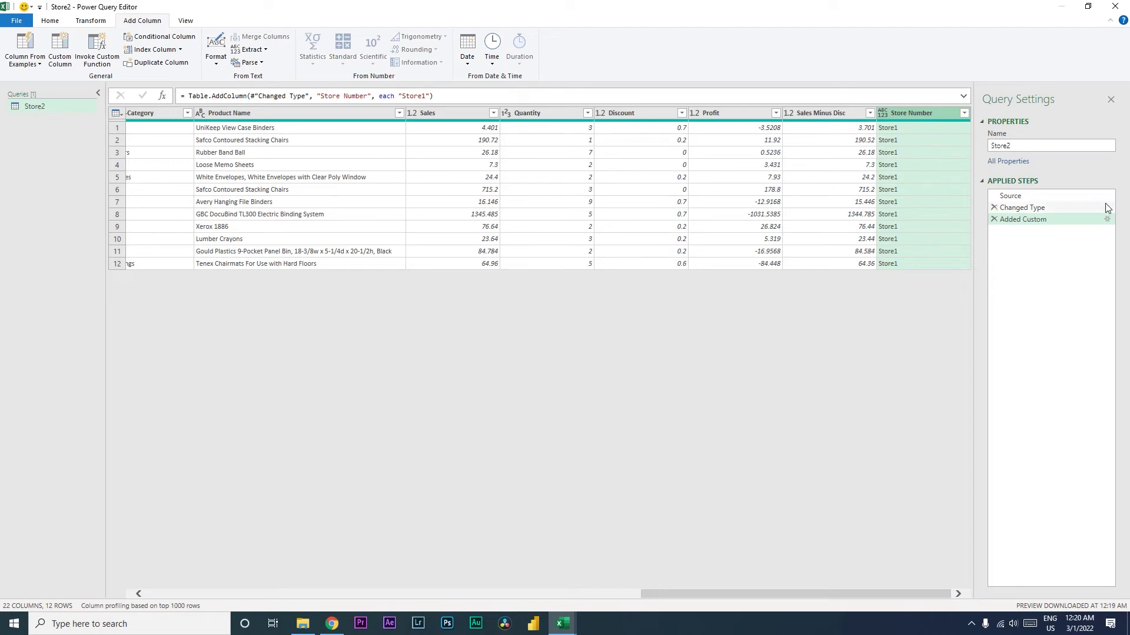
Change the text value in the Store Number column's formula to "Store2".
left_click(426, 96)
key("BackSpace")
type("2")
key("Return")
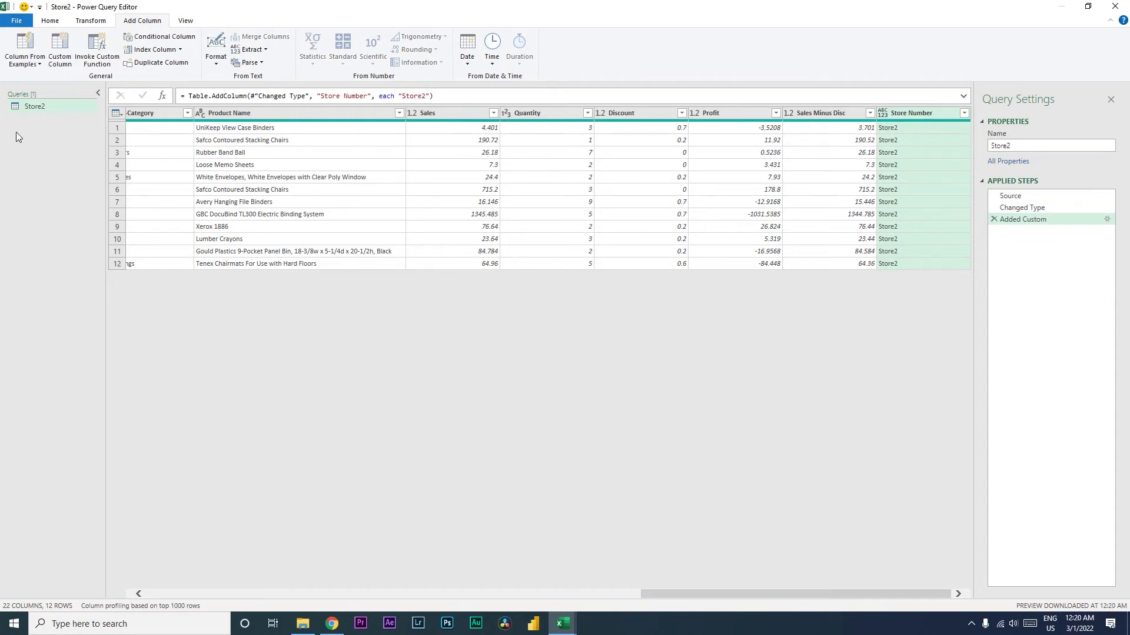
Duplicate the Store2 query and rename the copy Store3.
right_click(33, 107)
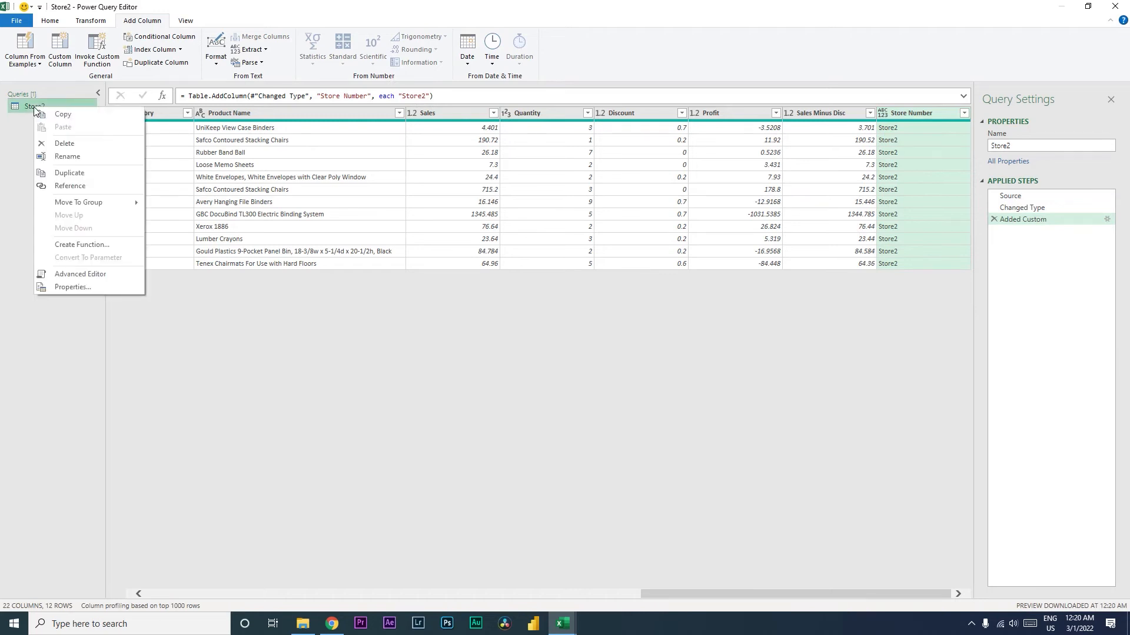
left_click(76, 172)
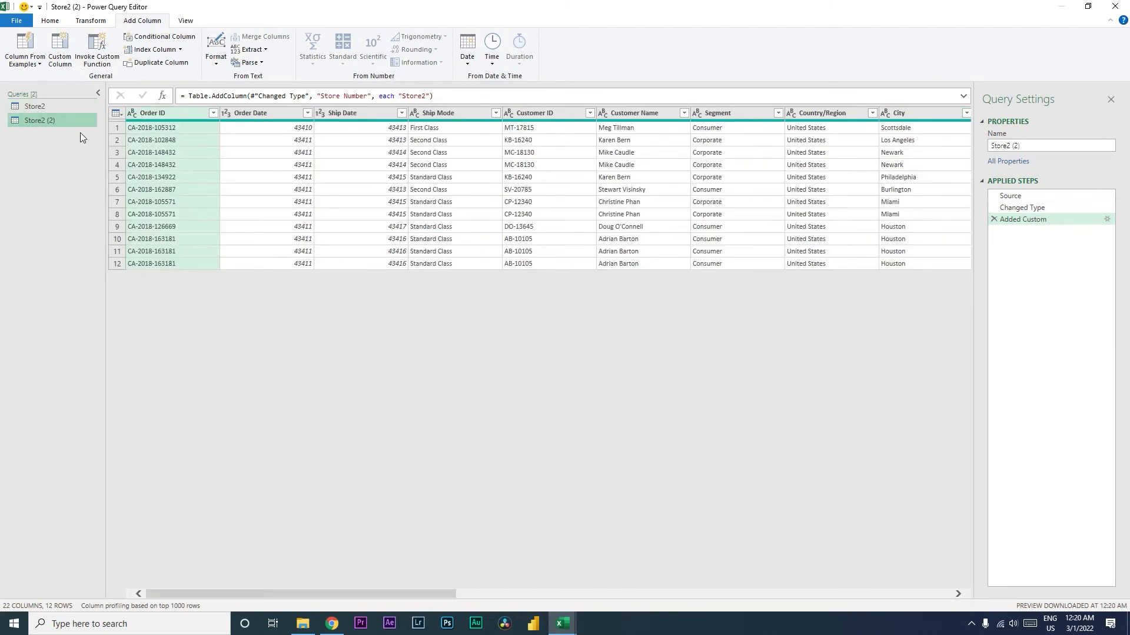
right_click(40, 121)
left_click(84, 177)
type("Store2")
key("BackSpace")
type("3")
key("Return")
Try Store3 as the table name in the duplicated query's Source step, and set it to Store1 instead.
left_click(430, 100)
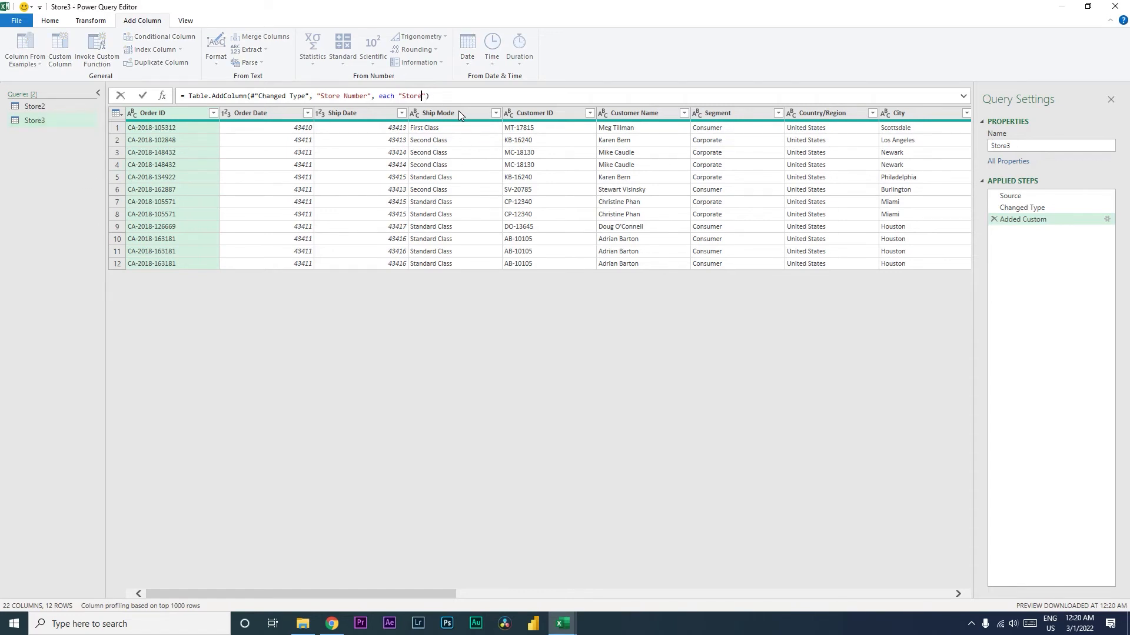
left_click(1015, 197)
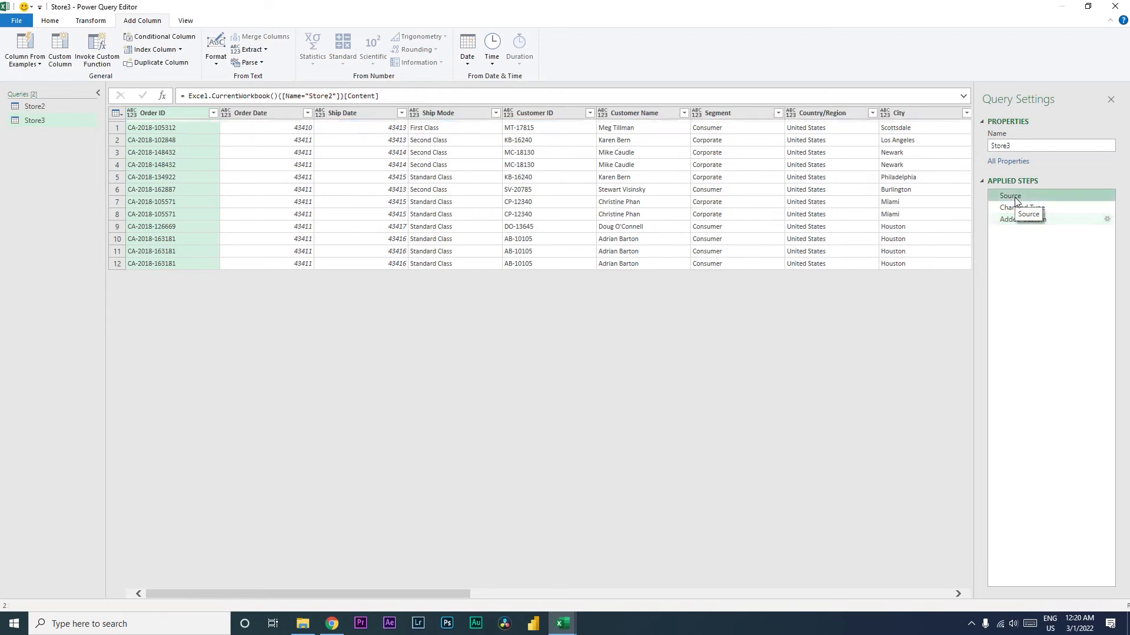
left_click(333, 96)
key("BackSpace")
type("3")
key("Return")
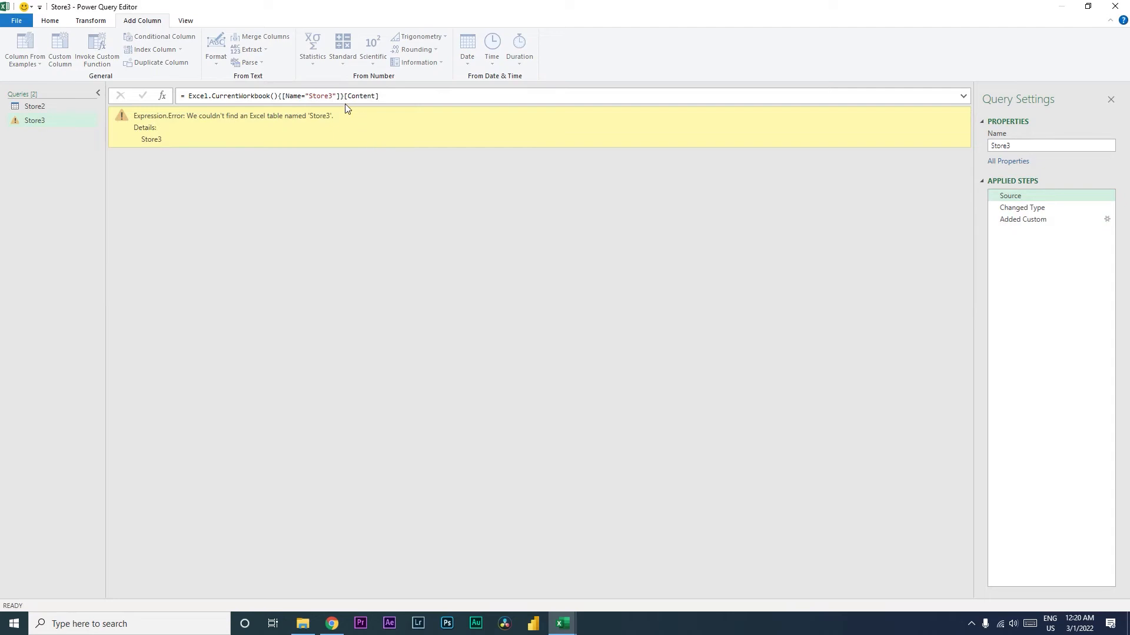
key("Return")
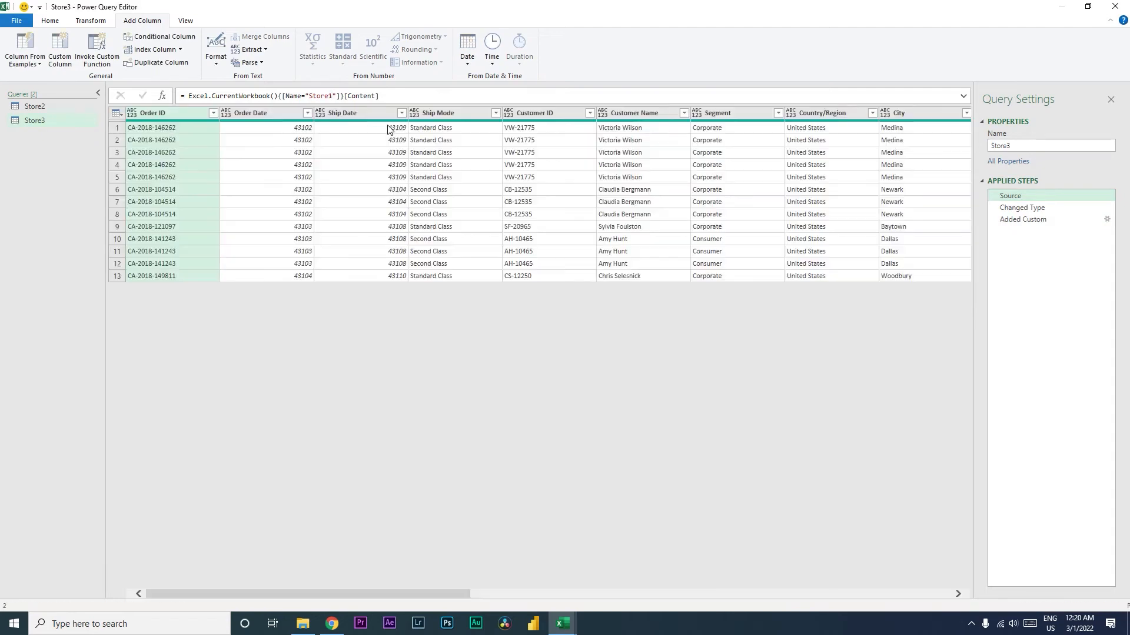
Rename the duplicated Store3 query to Store1.
right_click(36, 121)
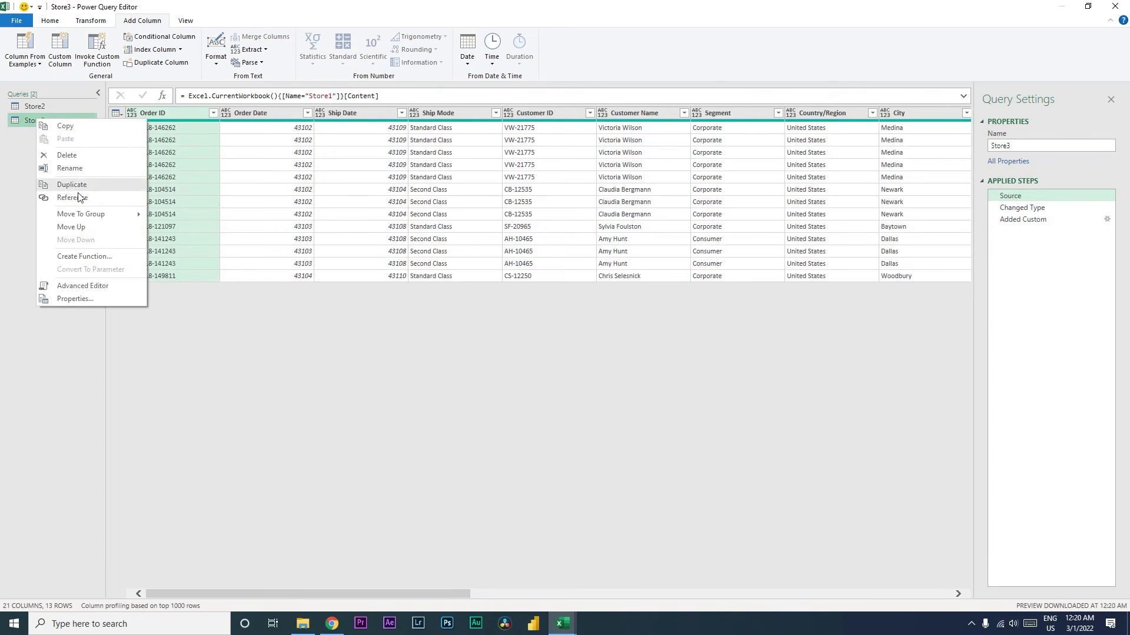
left_click(67, 169)
left_click(67, 125)
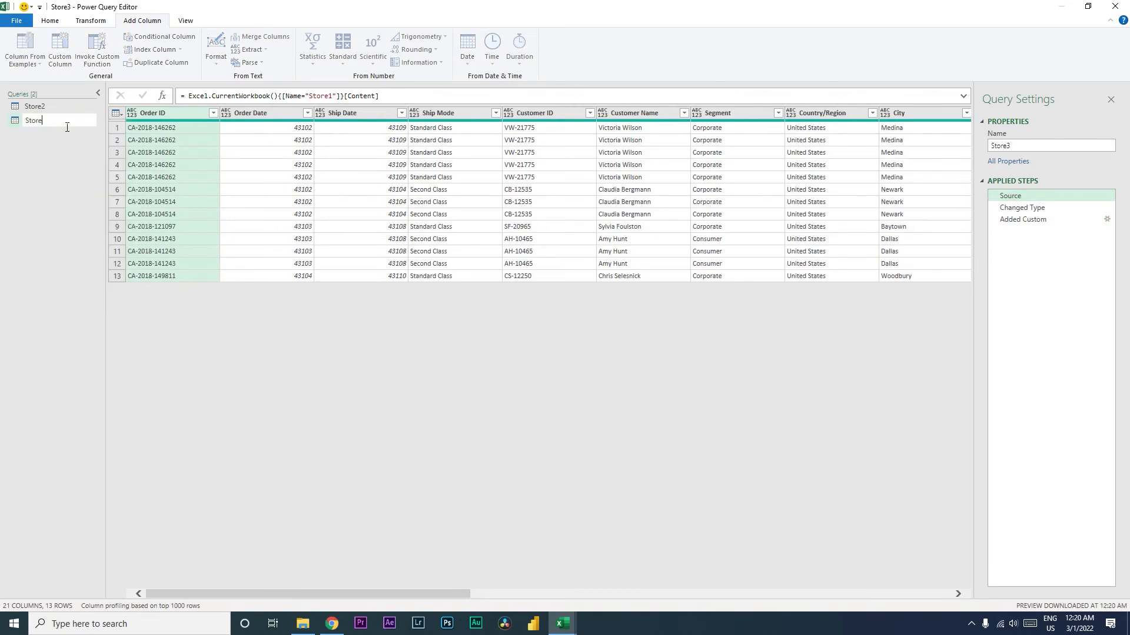
type("1")
key("Return")
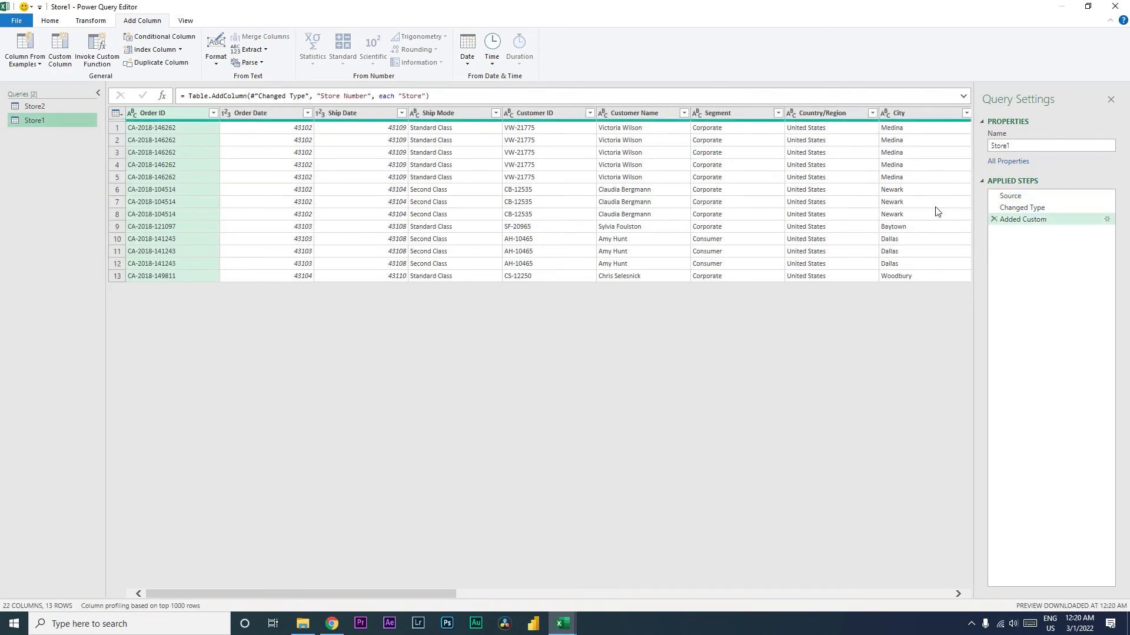
Set the Store Number value in the Store1 query's Added Custom step to "Store1".
left_click(1028, 222)
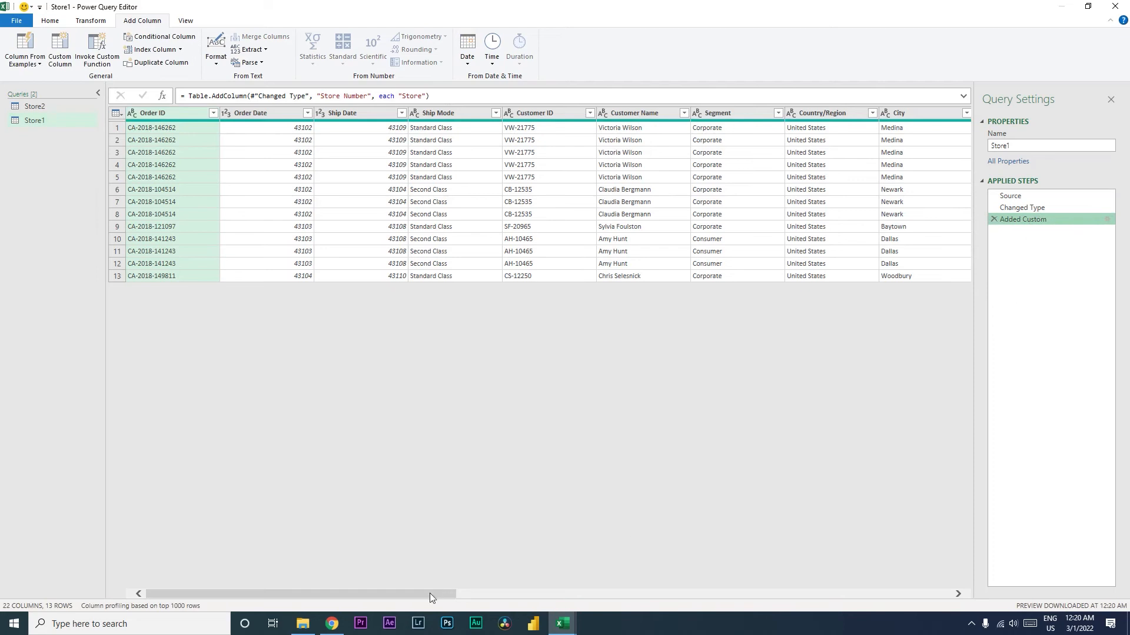
left_click_drag(431, 597, 926, 595)
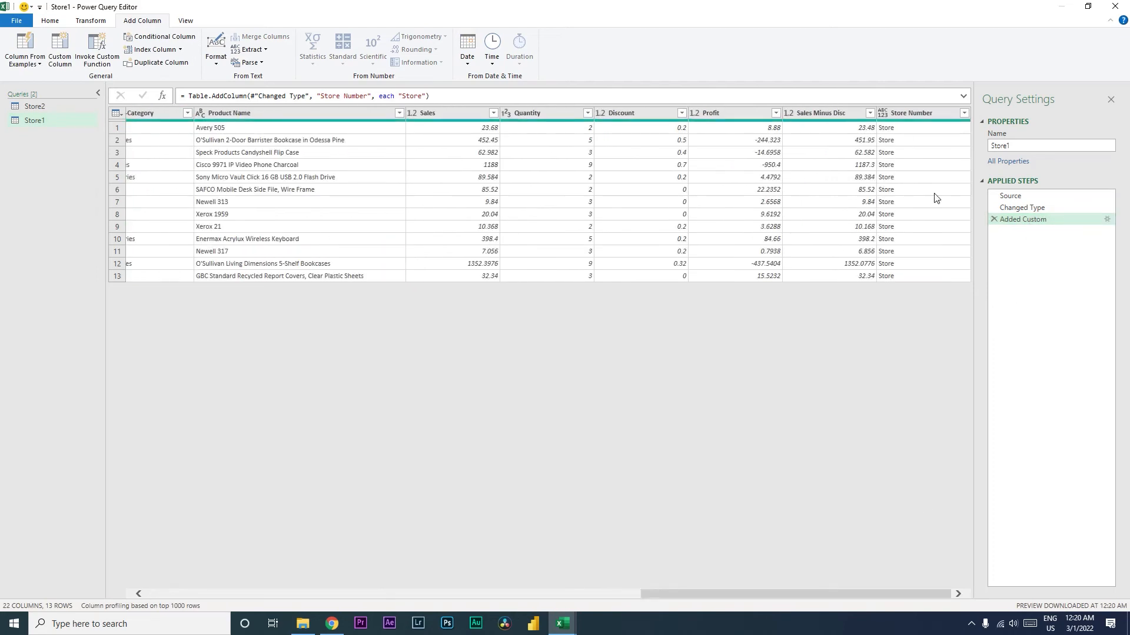
left_click(1014, 220)
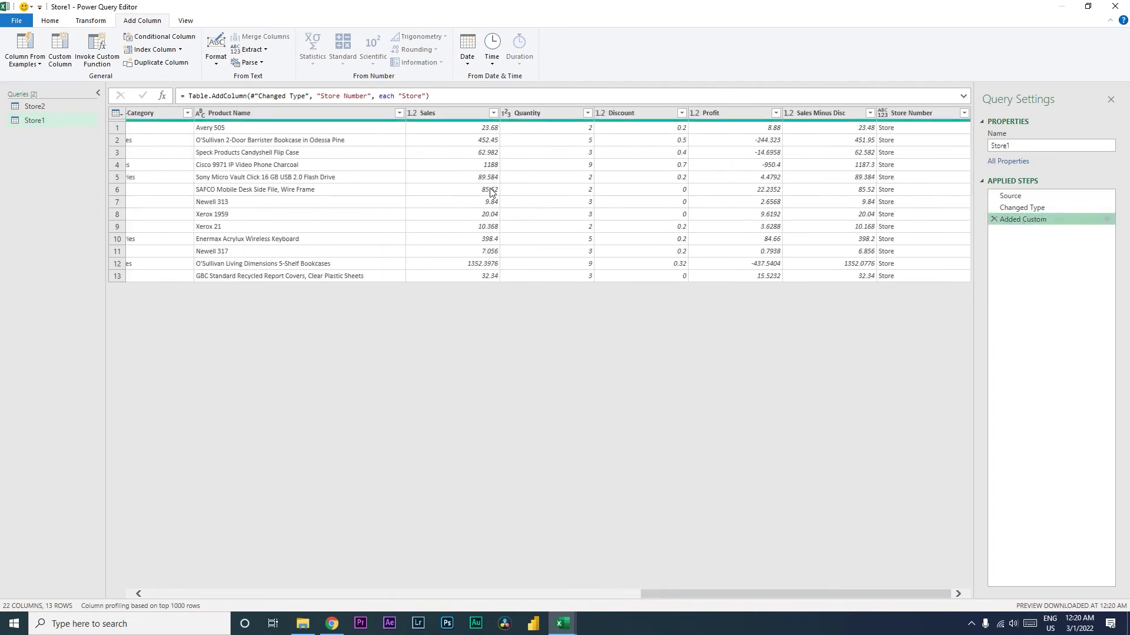
left_click(427, 98)
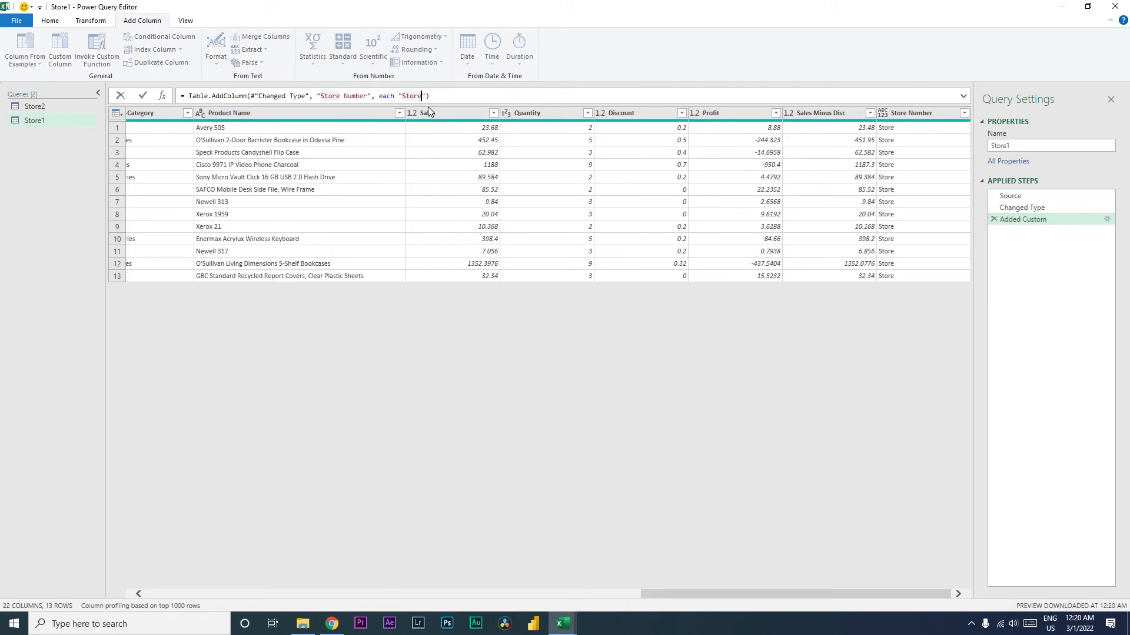
type("1")
key("Return")
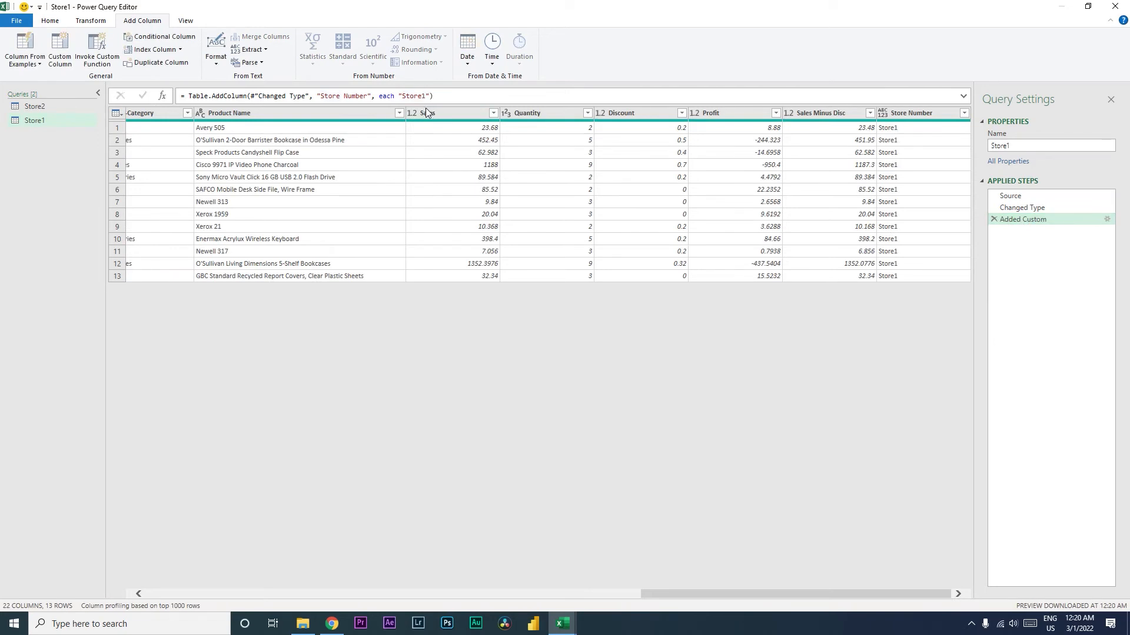
Check the Store Number column in the Store2 and Store1 queries, and the table referenced in the Store1 query's Source step.
left_click(40, 107)
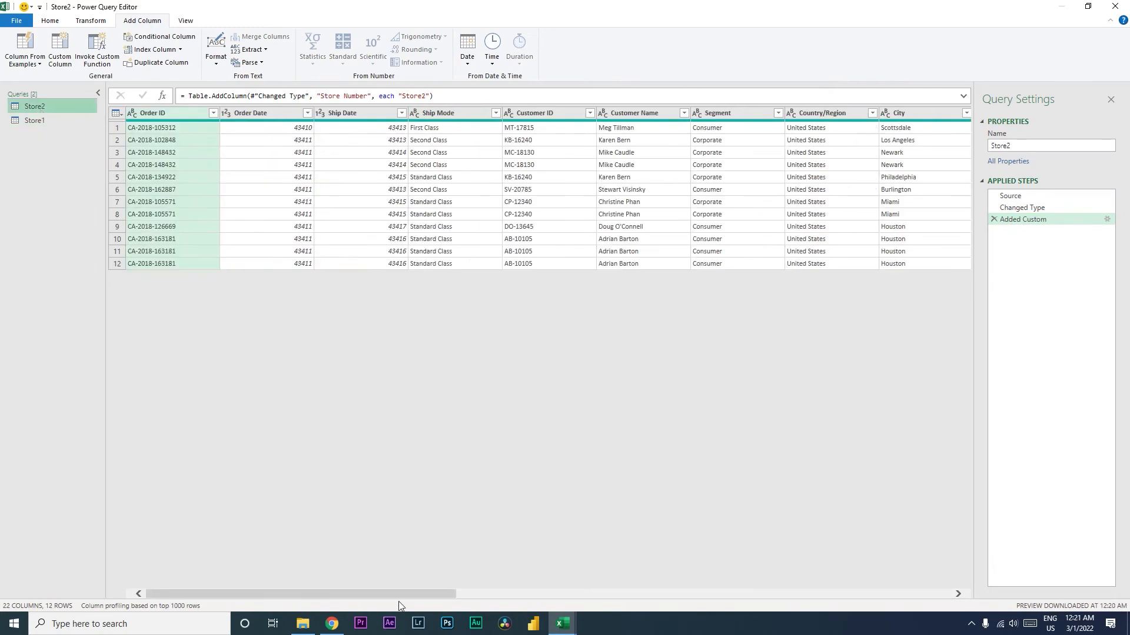
left_click_drag(392, 595, 401, 594)
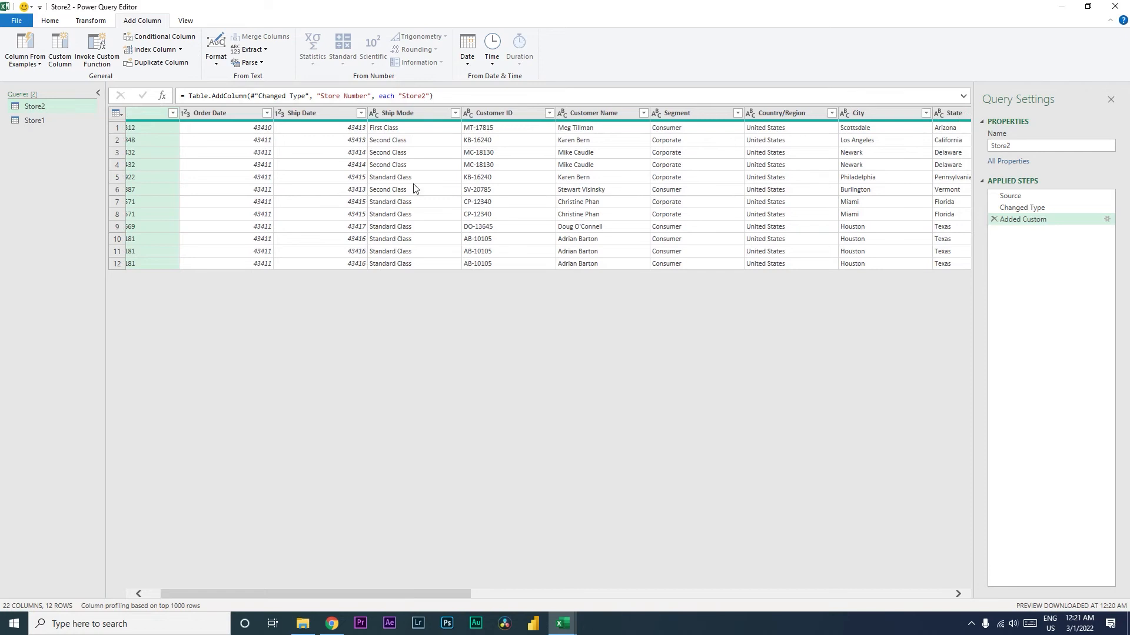
left_click_drag(382, 594, 906, 576)
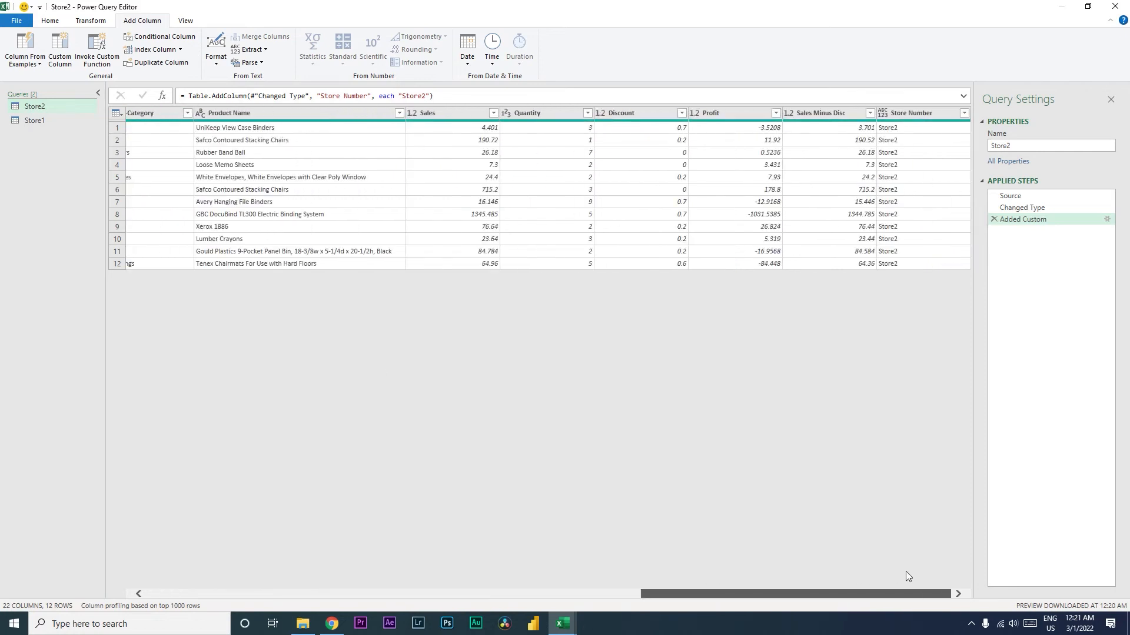
left_click(36, 124)
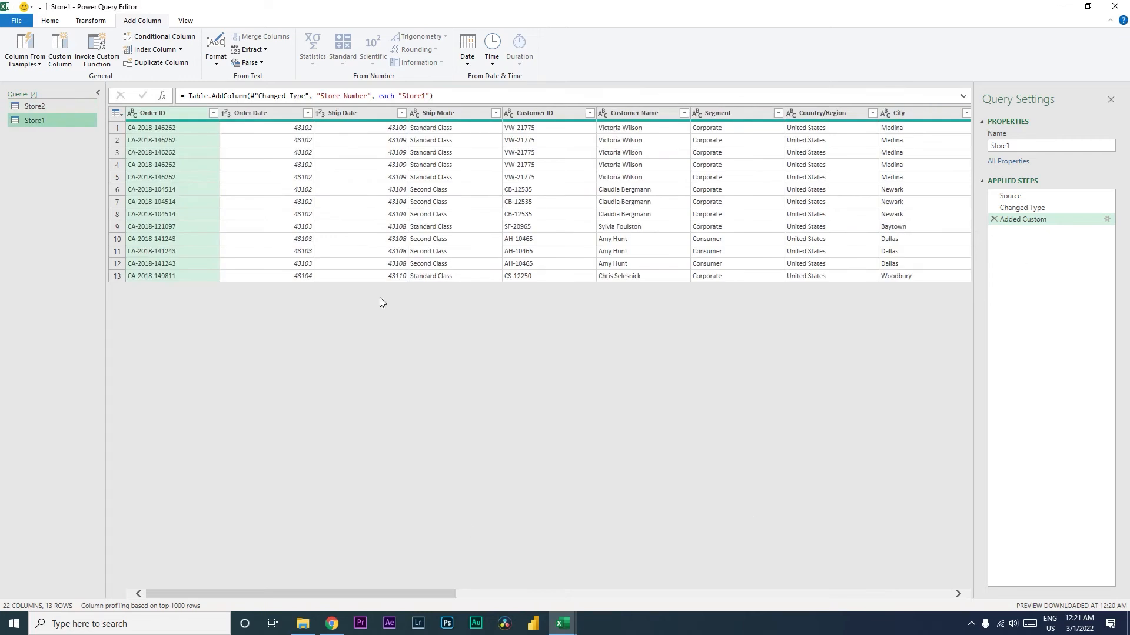
left_click(1025, 199)
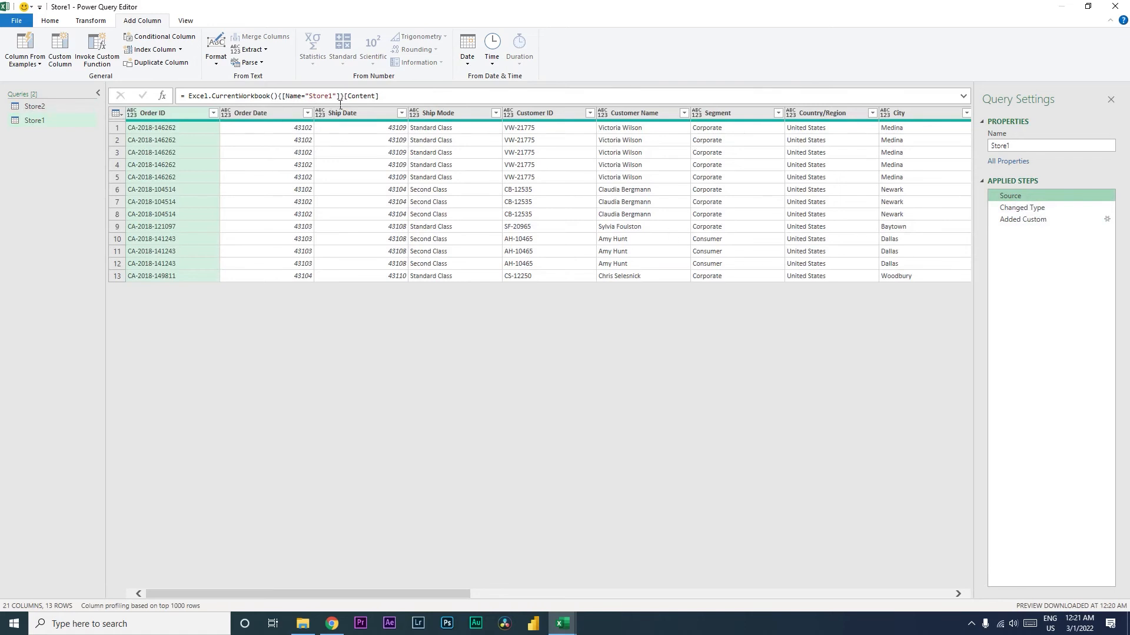
left_click_drag(382, 594, 862, 594)
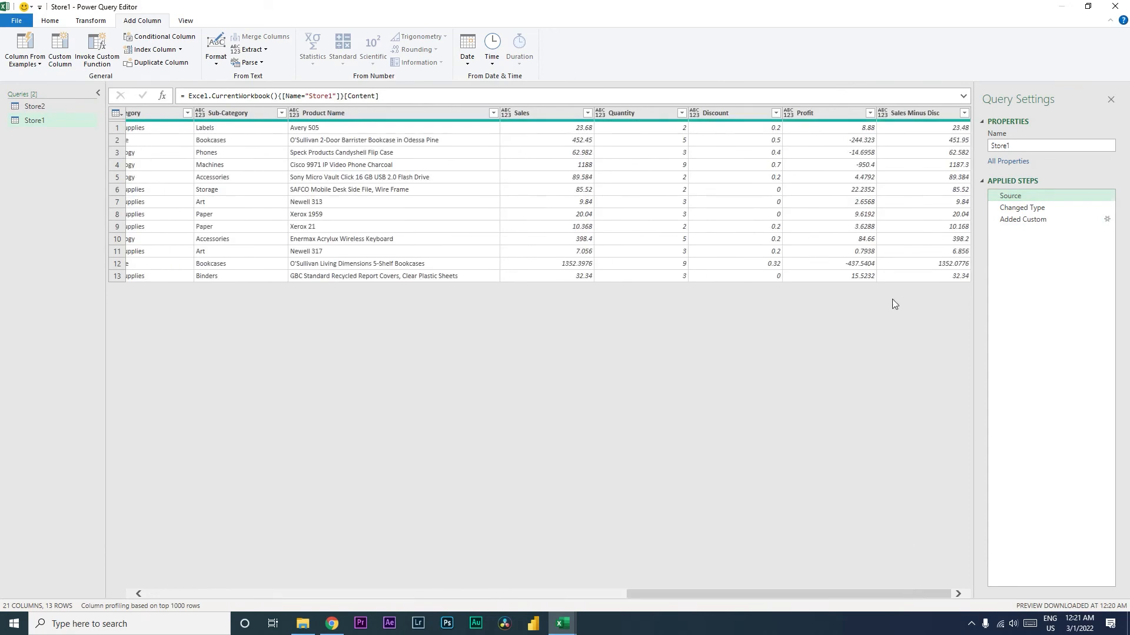
left_click(1027, 221)
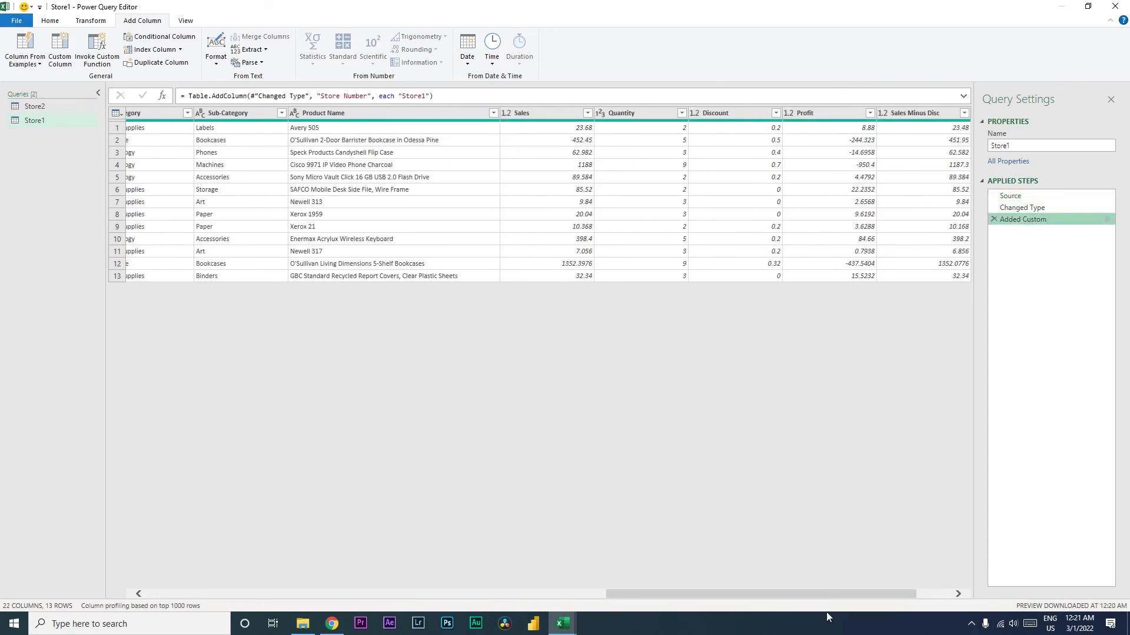
left_click_drag(832, 594, 868, 595)
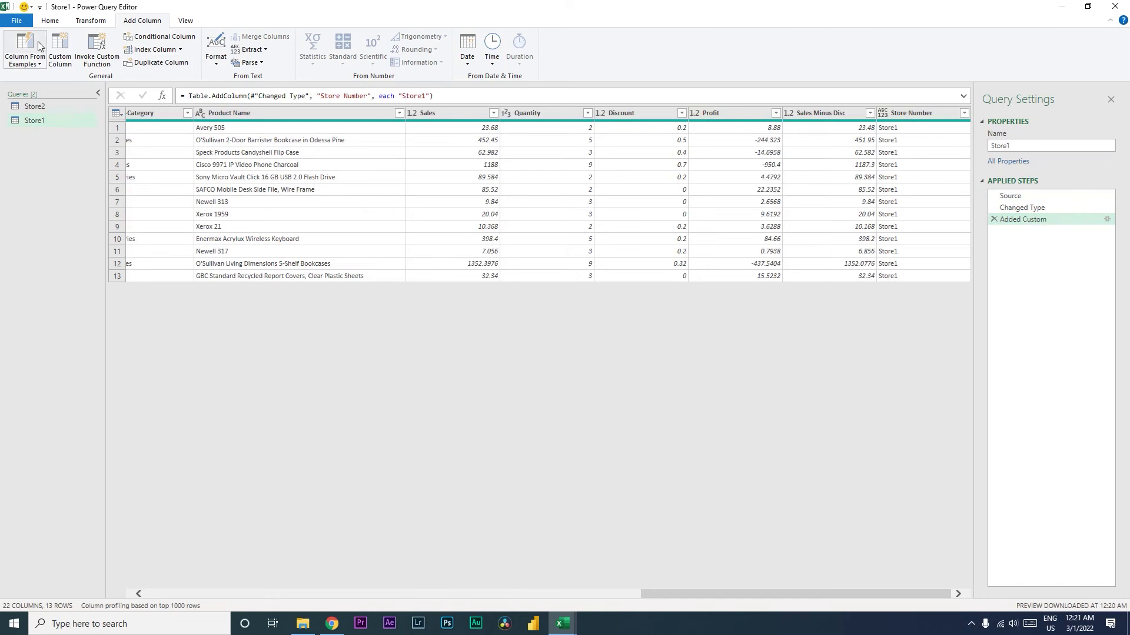
Close the query editor and load the Store2 and Store1 queries to the workbook as connections only.
left_click(49, 23)
left_click(20, 64)
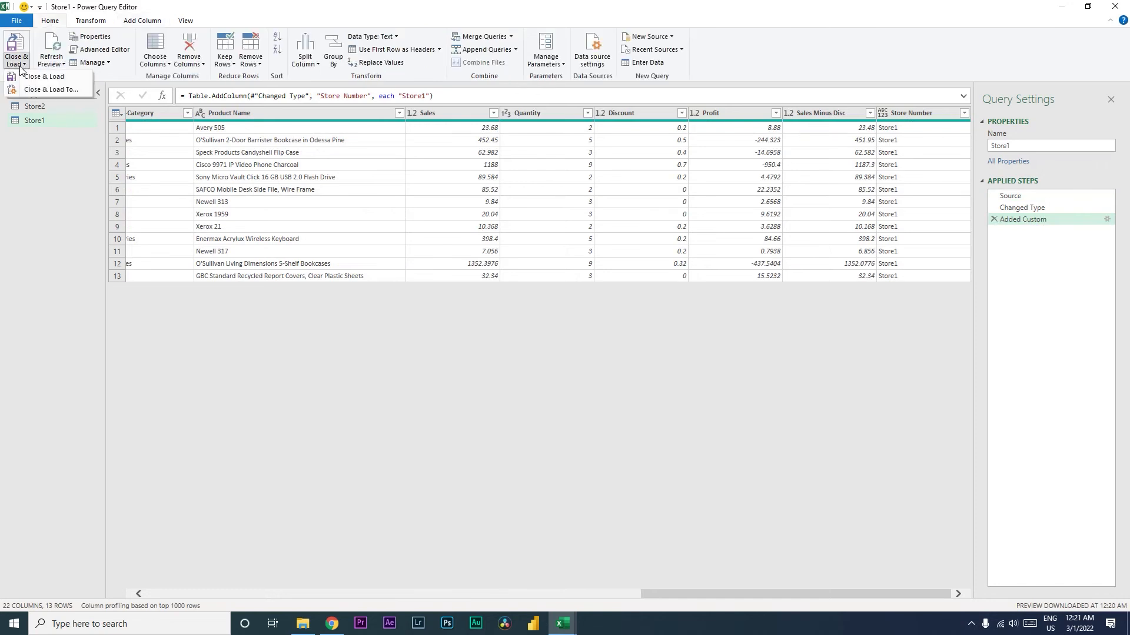
left_click(42, 92)
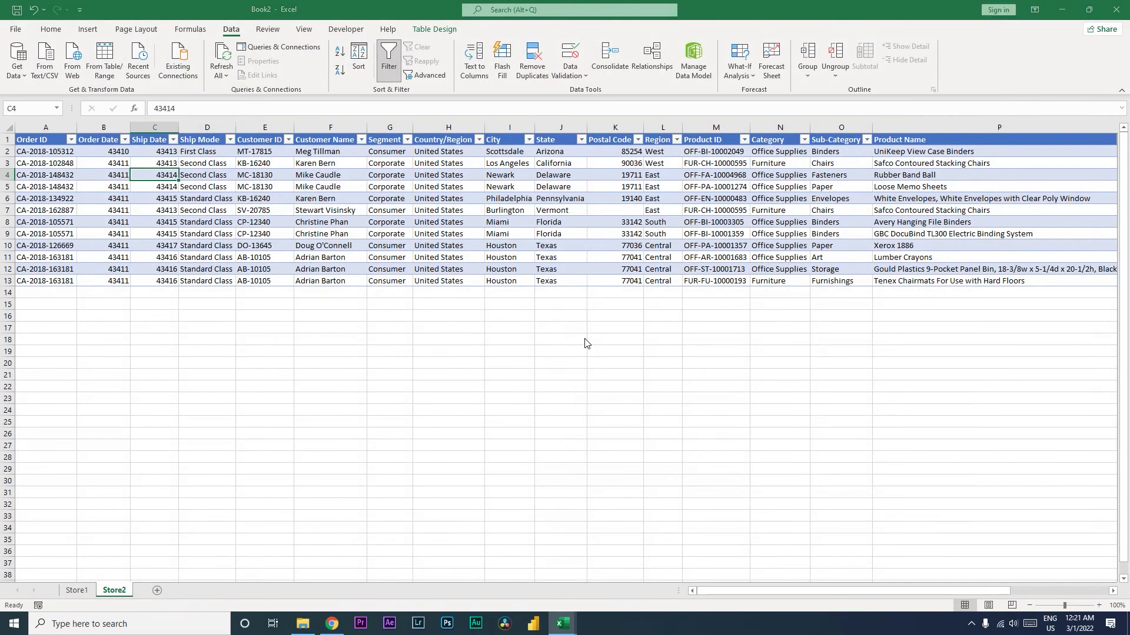
left_click(660, 331)
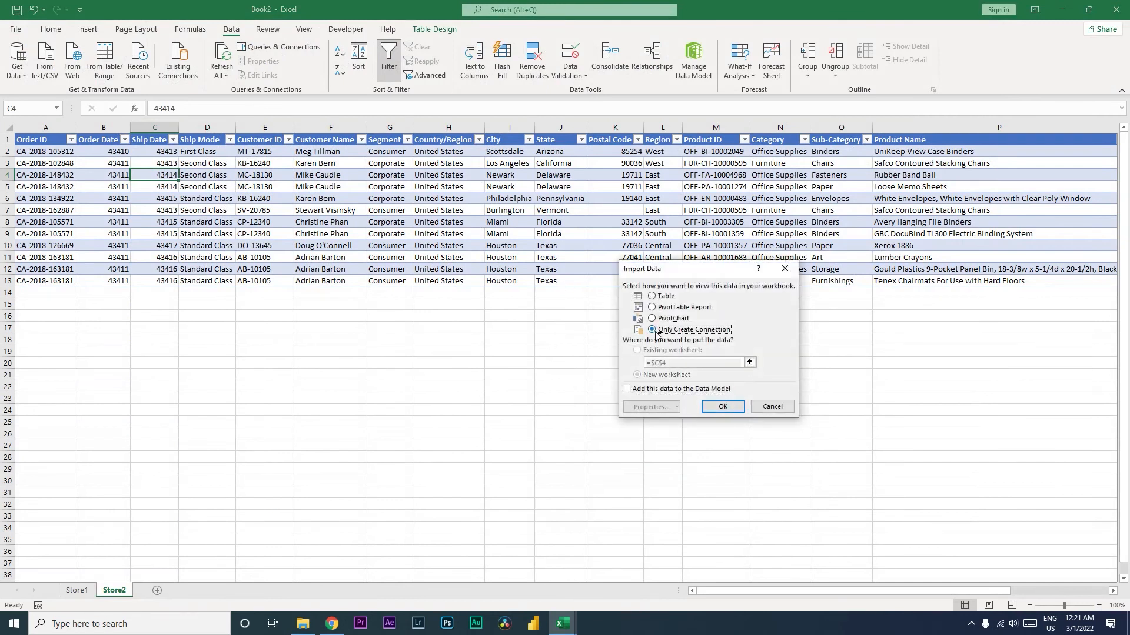
left_click(724, 406)
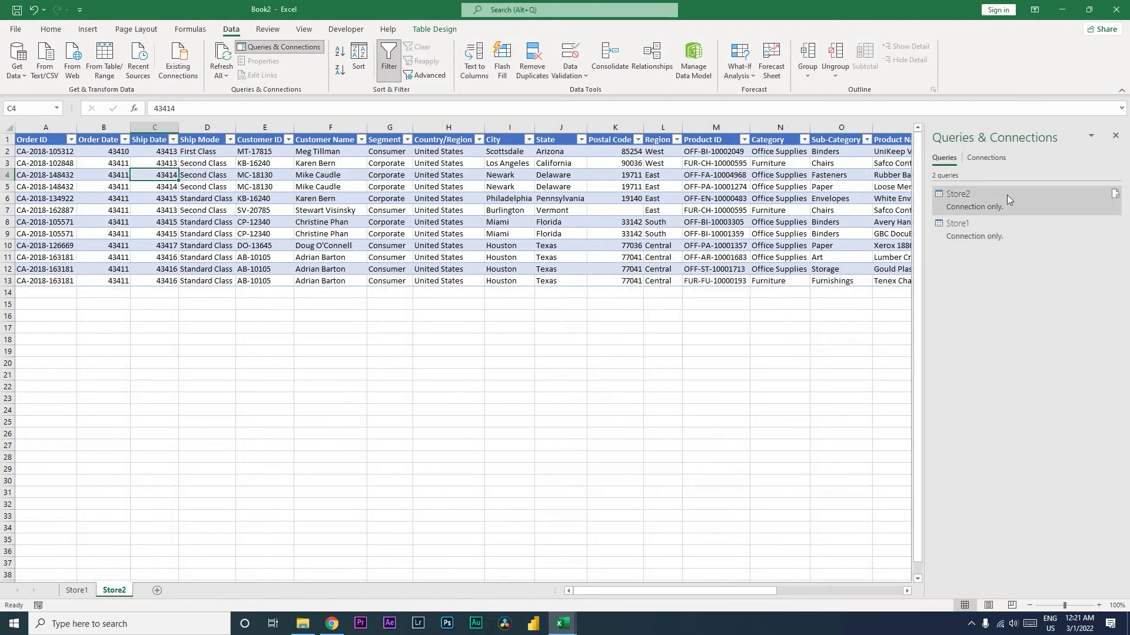
mouse_move(1008, 239)
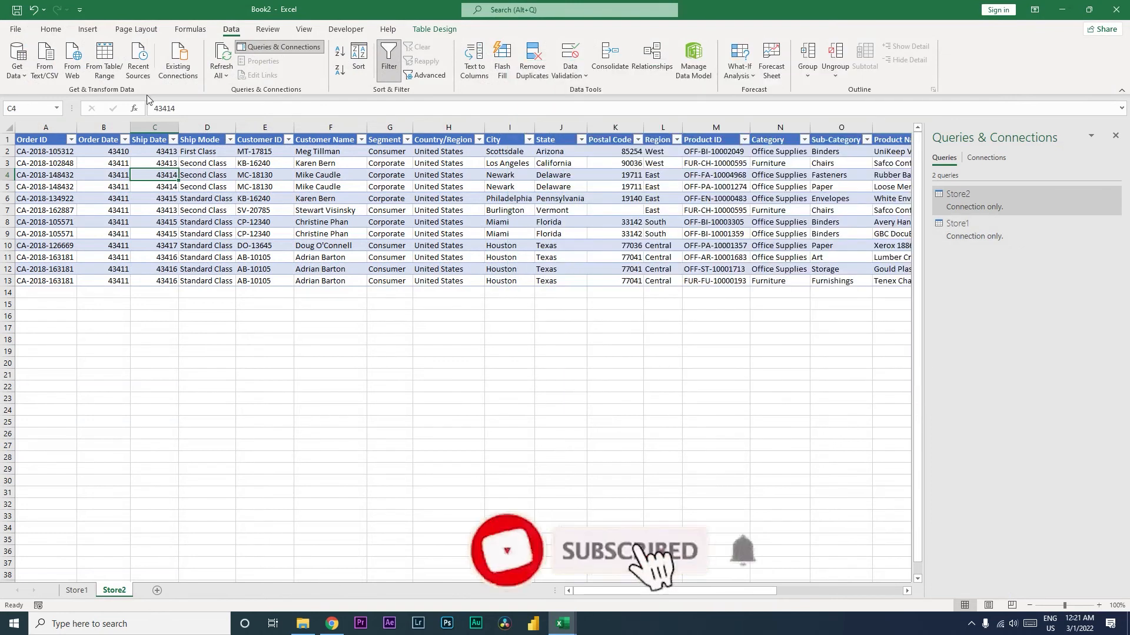
Append two tables into a new combined query, with Store2 as the first table and Store1 as the second.
left_click(22, 79)
mouse_move(63, 243)
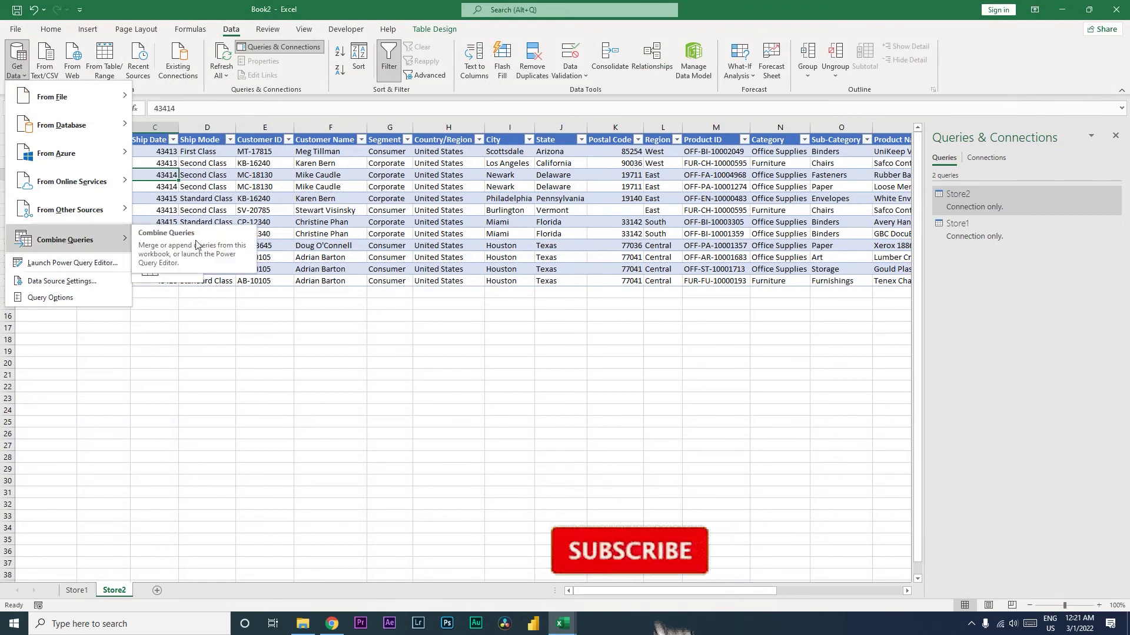
left_click(203, 273)
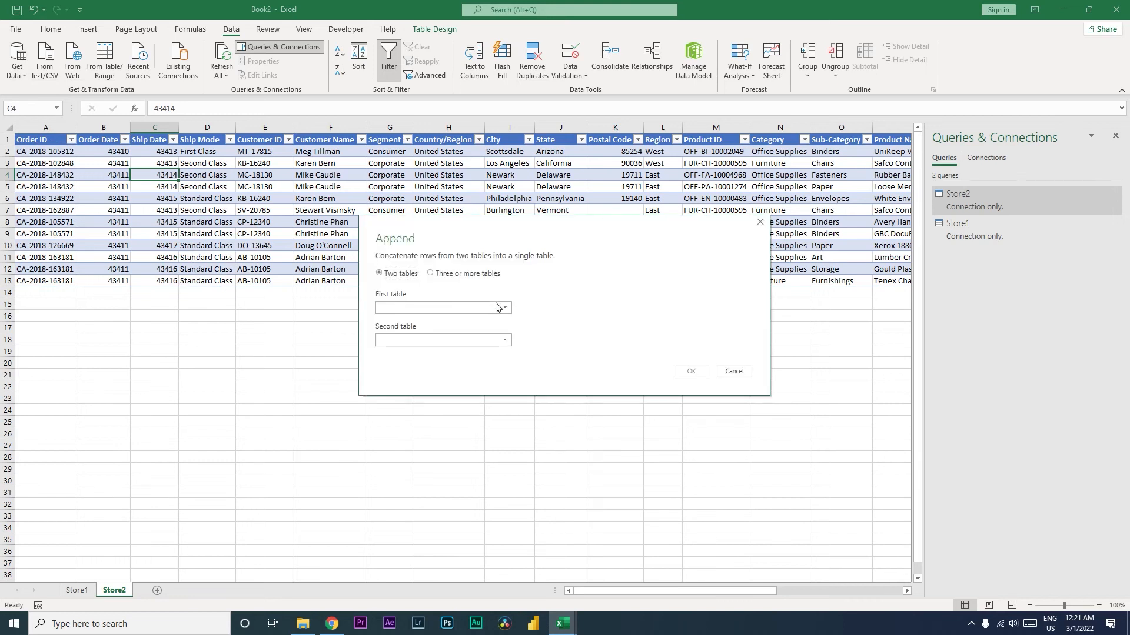
left_click(464, 308)
left_click(393, 322)
left_click(435, 340)
left_click(413, 353)
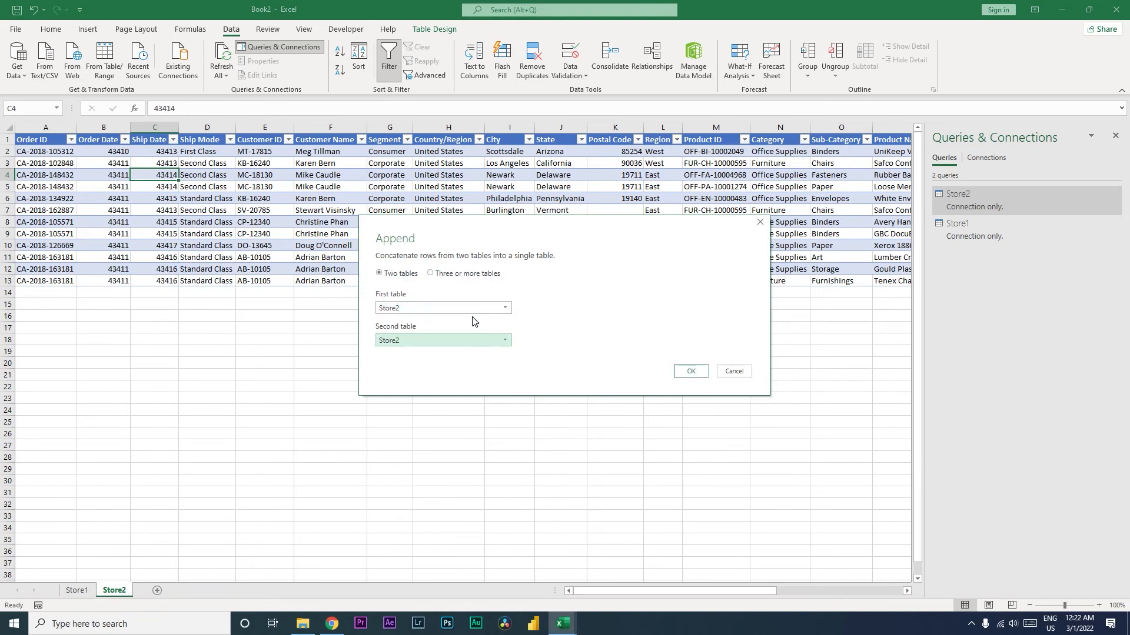
left_click(434, 275)
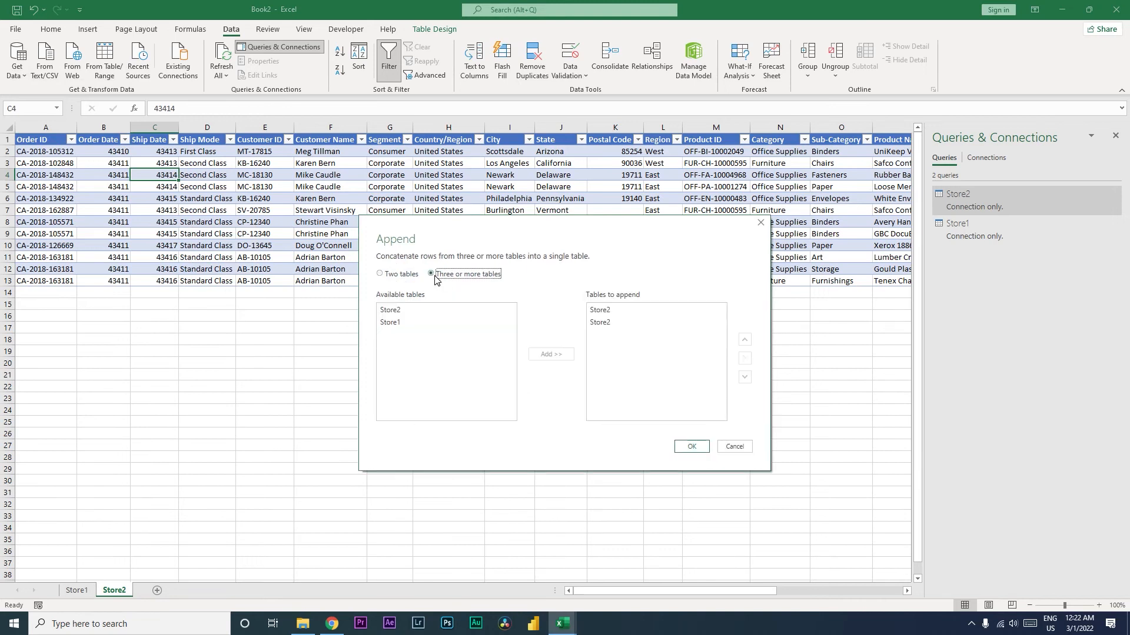
left_click(382, 277)
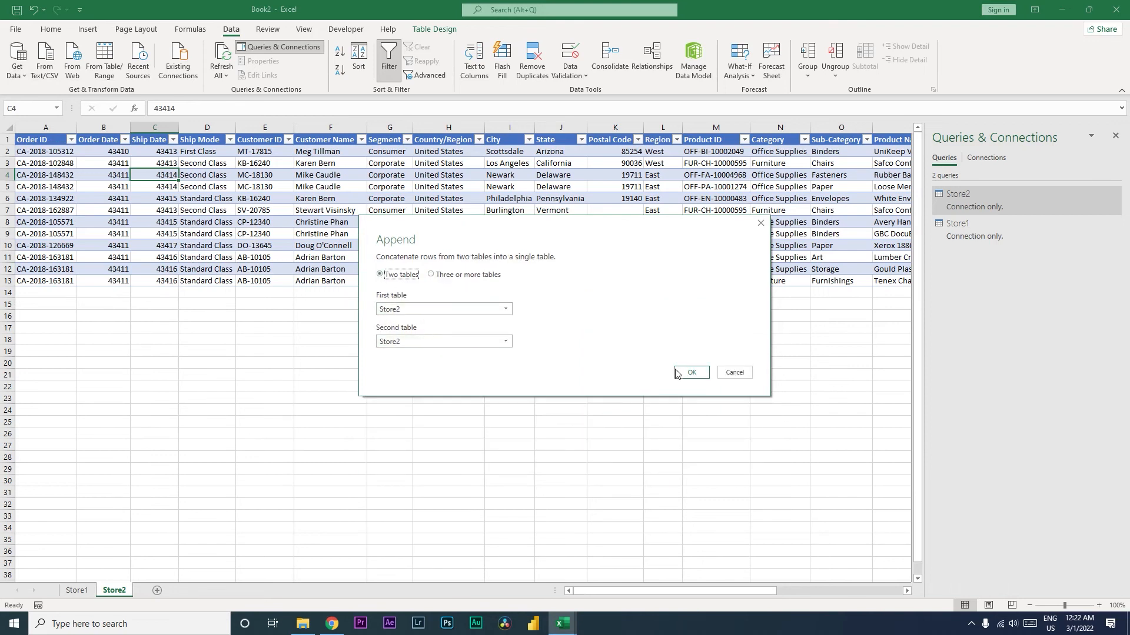
left_click(419, 344)
left_click(415, 364)
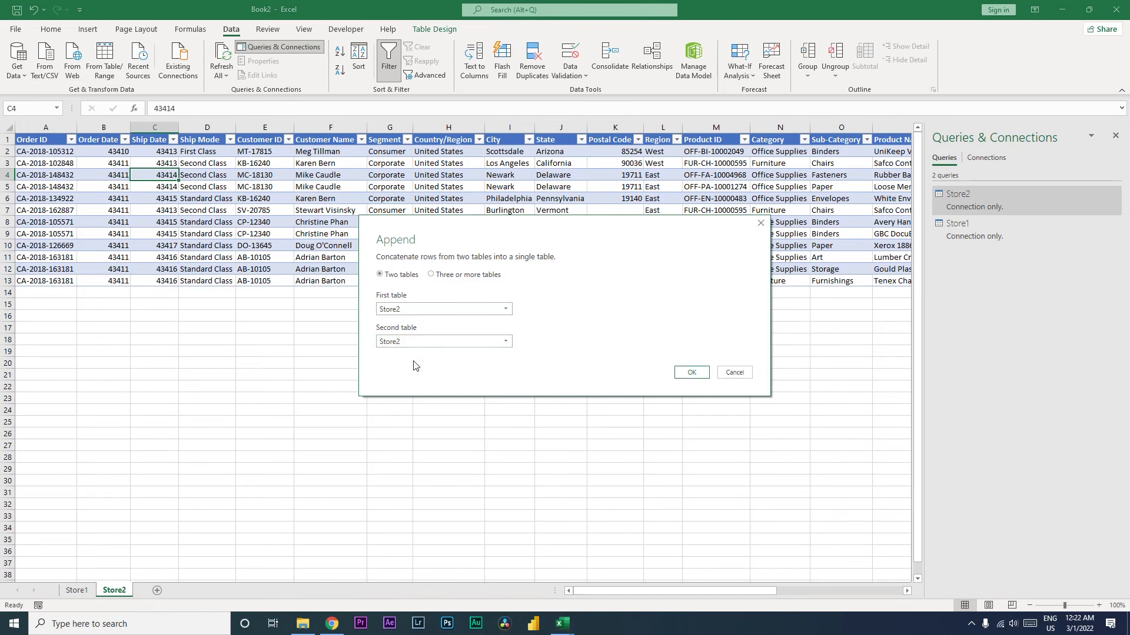
left_click(692, 372)
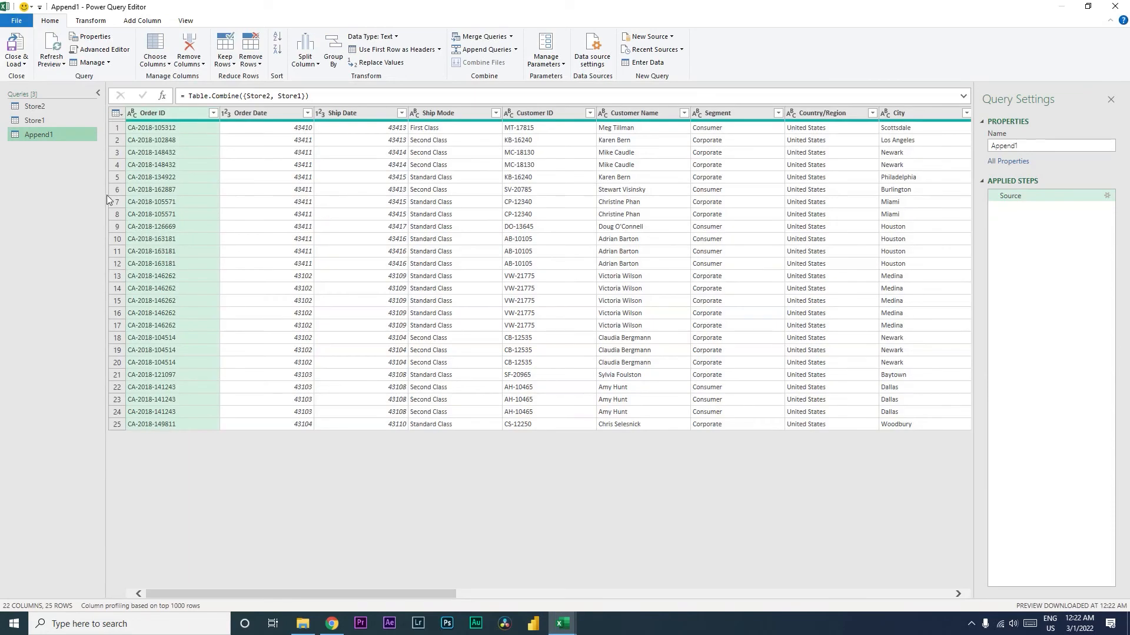
Rename the appended query to Merged Stores and check the values in its Store Number column.
double_click(43, 136)
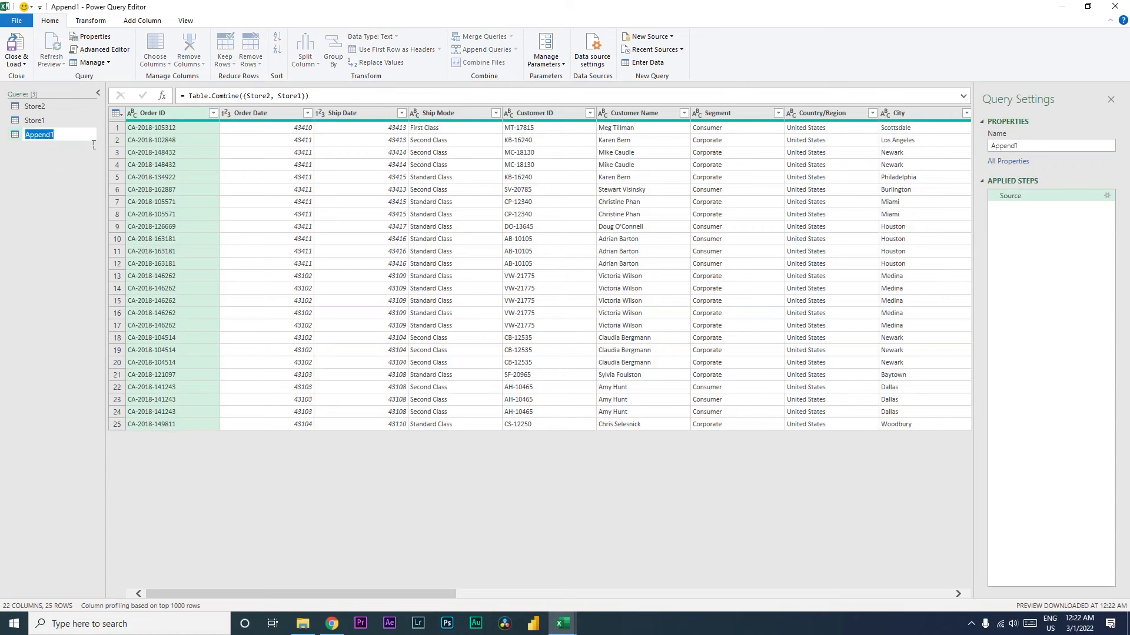
type("Merged Stores")
key("Return")
left_click_drag(365, 601, 886, 579)
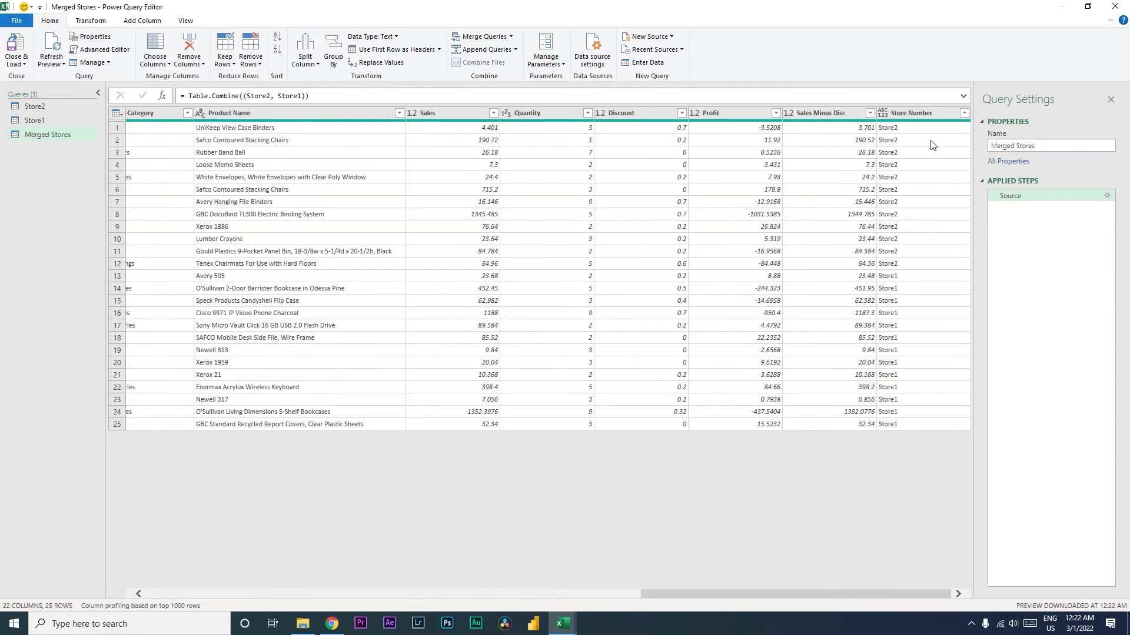
left_click(964, 114)
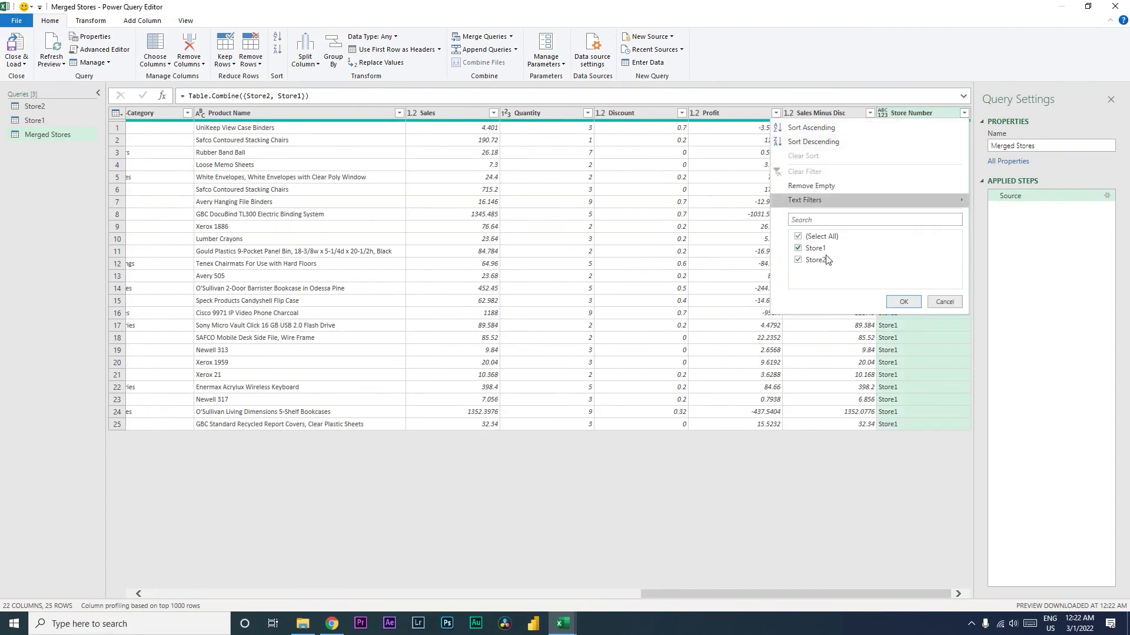
key("Escape")
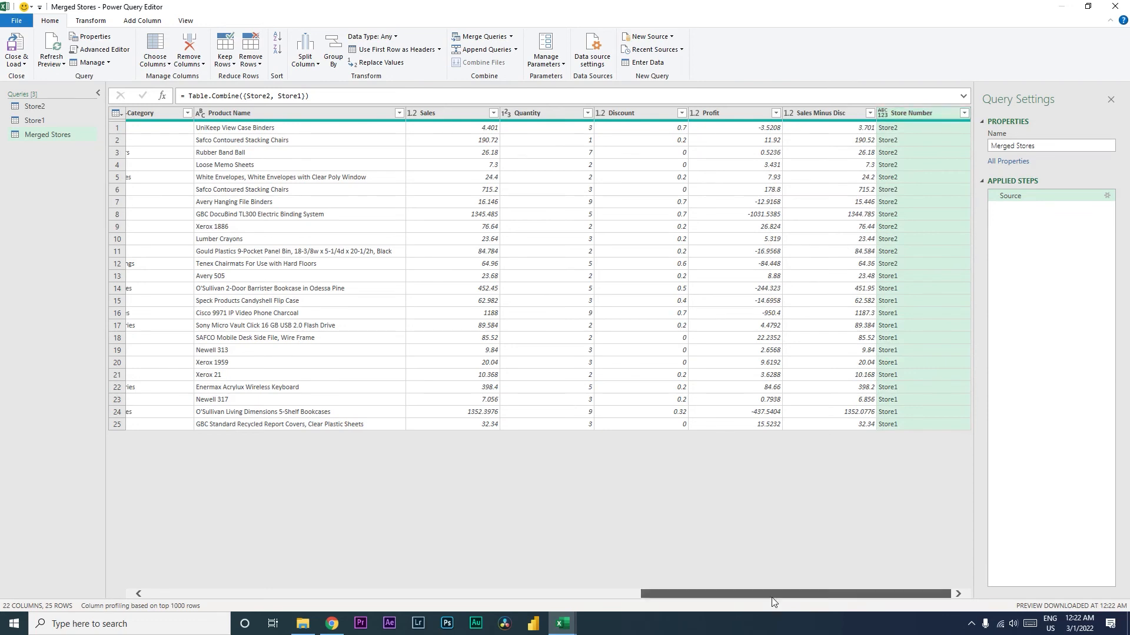
left_click_drag(807, 594, 312, 594)
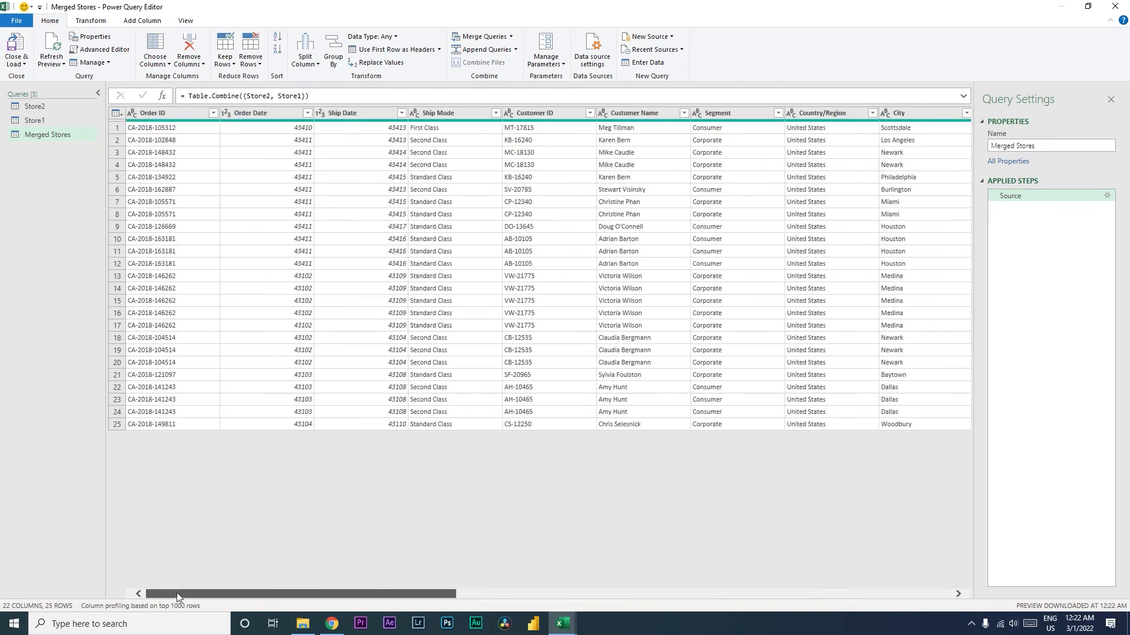
Close the query editor and load the Merged Stores query as a PivotTable Report on a new worksheet.
left_click(18, 61)
left_click(39, 90)
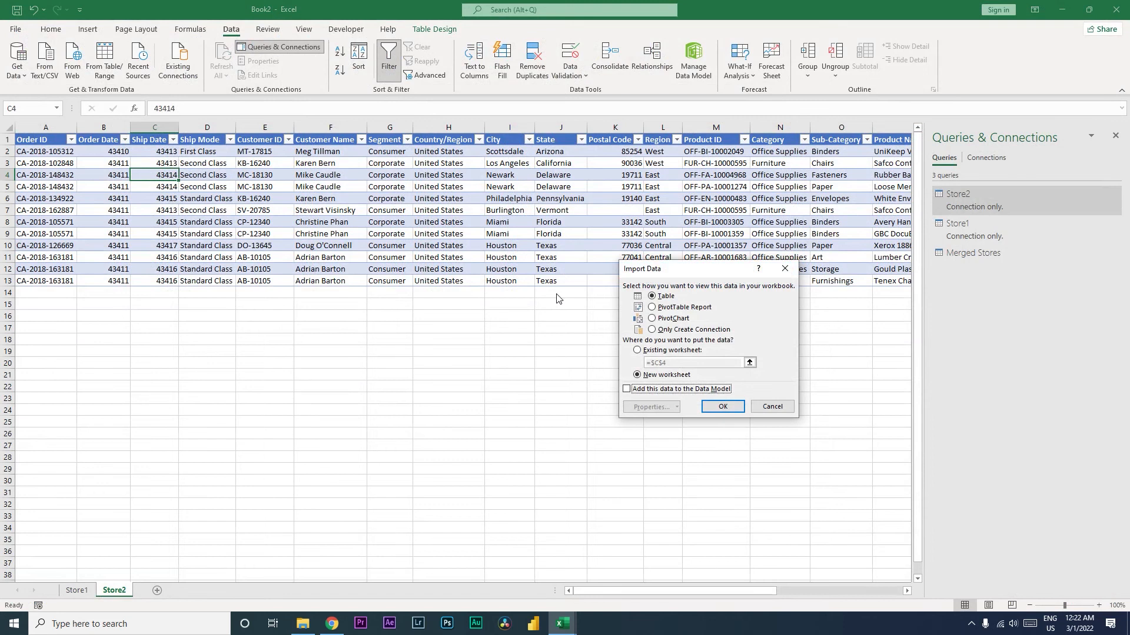
left_click(679, 309)
left_click(721, 406)
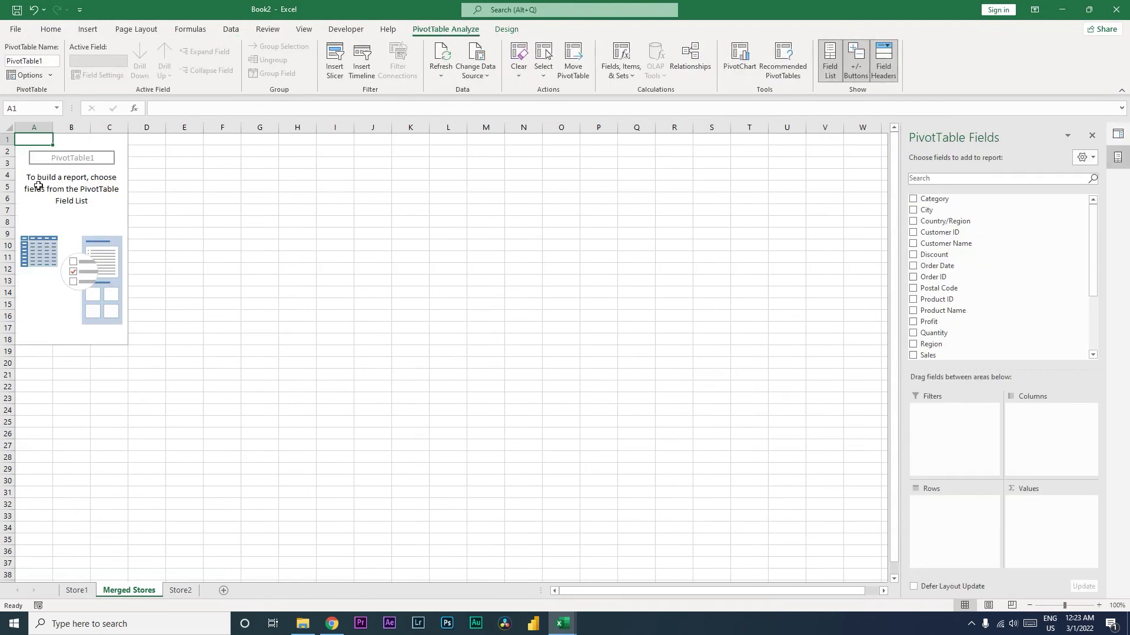
Build the PivotTable with Store Number as columns, Customer Name as rows and the sum of Sales as values.
scroll(1036, 300, "down", 3)
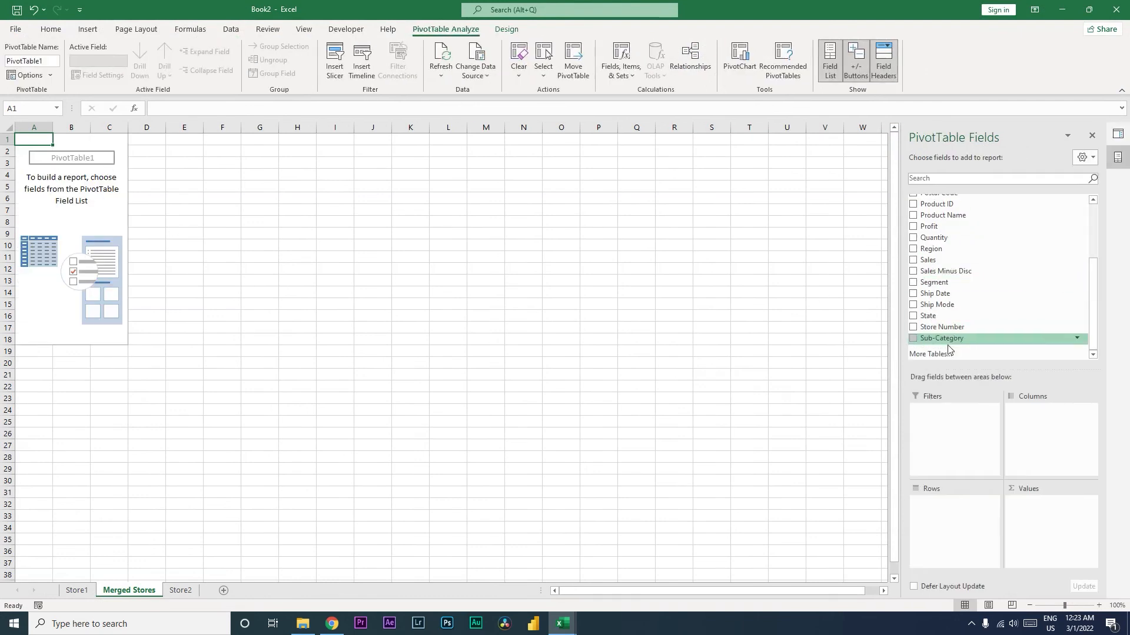
left_click_drag(963, 330, 1047, 464)
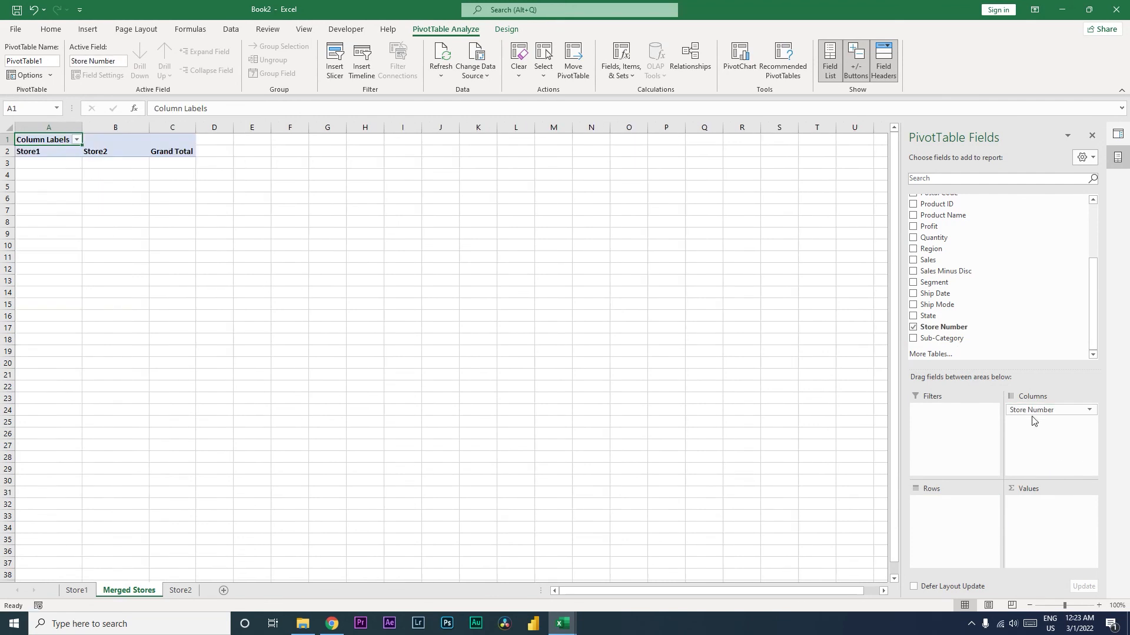
scroll(988, 290, "up", 3)
left_click_drag(973, 245, 958, 532)
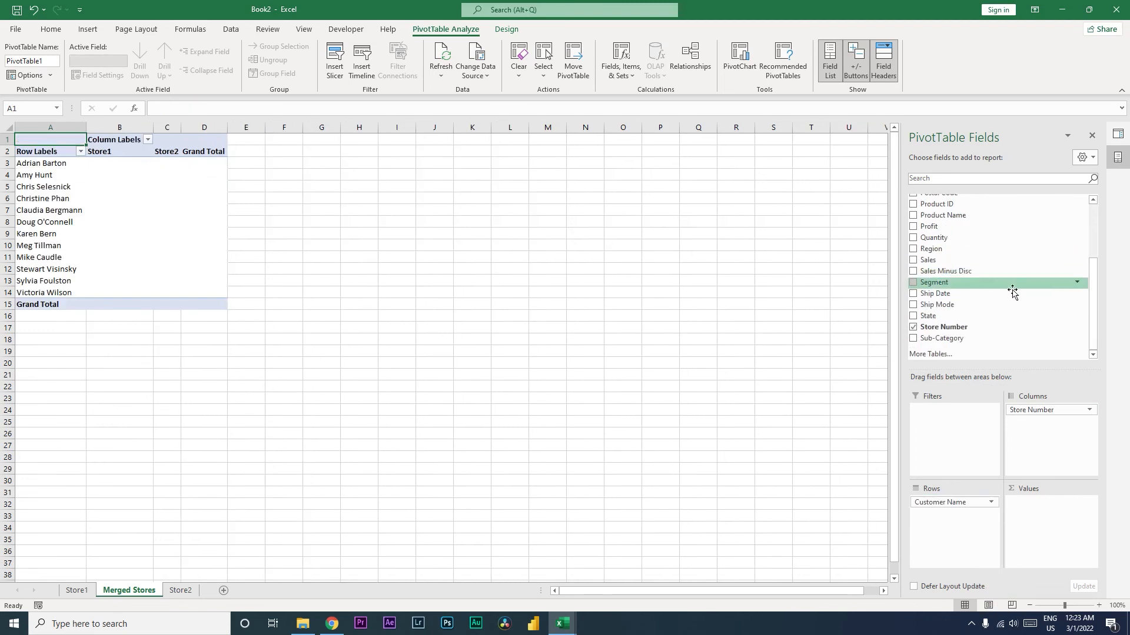
left_click_drag(941, 260, 1045, 526)
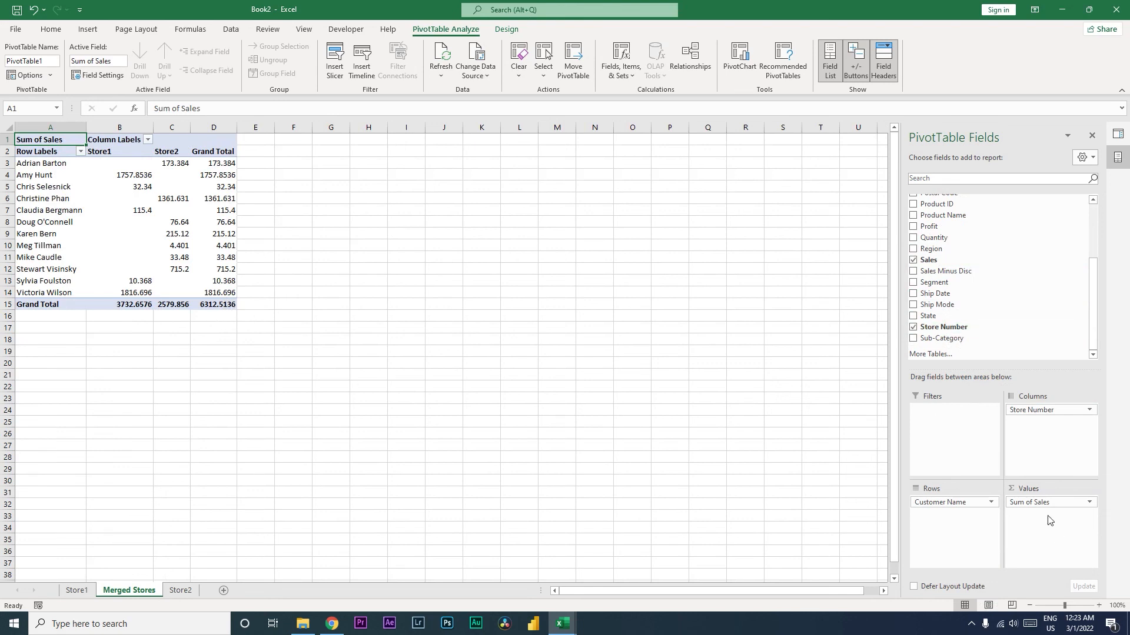
key("ctrl+End")
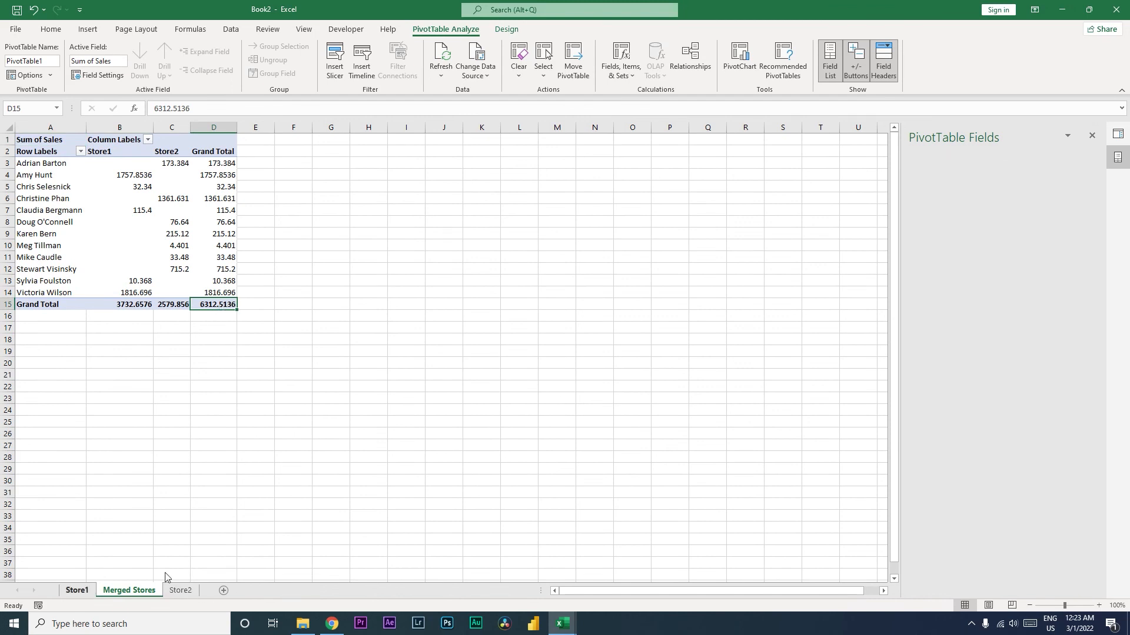
On the Store1 sheet, add an automatic sum of the Sales column beneath the table in Q15 and copy that cell.
left_click(78, 592)
left_click(726, 340)
key("ctrl+Up")
key("Down")
key("Right")
key("ctrl+Right")
key("ctrl+Left")
key("Right")
key("Right")
key("Right")
key("Right")
key("Right")
key("Right")
key("Right")
key("Right")
key("Right")
key("Right")
key("Right")
key("Right")
key("Right")
key("Right")
key("Right")
key("Right")
key("Right")
key("Right")
key("Right")
key("Right")
key("Right")
key("Left")
key("Left")
key("Left")
key("Left")
key("Left")
key("Left")
key("Left")
key("Left")
key("Left")
key("alt+equal")
key("ctrl+c")
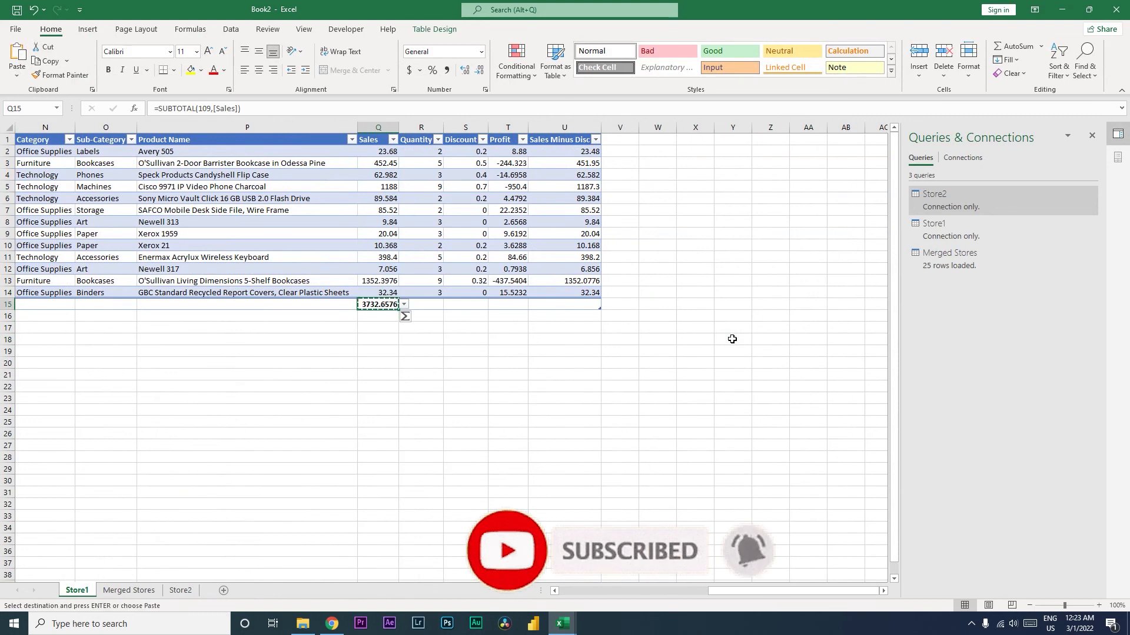
On the Store2 sheet, add an automatic sum of the Sales column beneath the table in Q14.
key("ctrl+Page_Down")
key("ctrl+Page_Down")
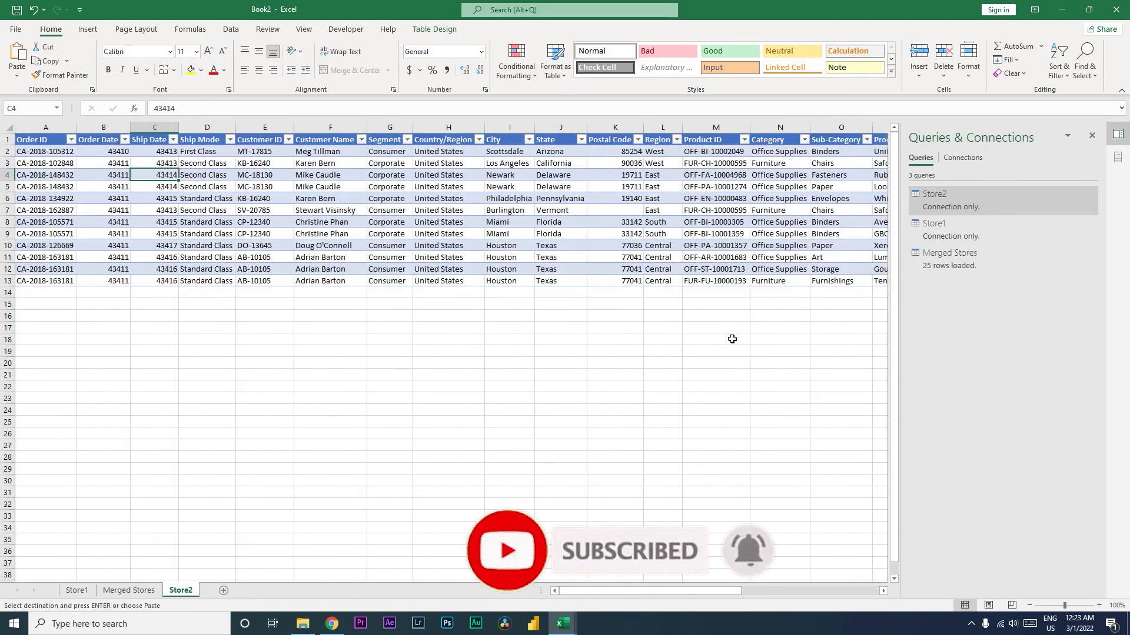
left_click(717, 297)
key("Right")
key("Right")
key("Right")
key("Right")
key("Right")
key("Left")
key("alt+equal")
key("Return")
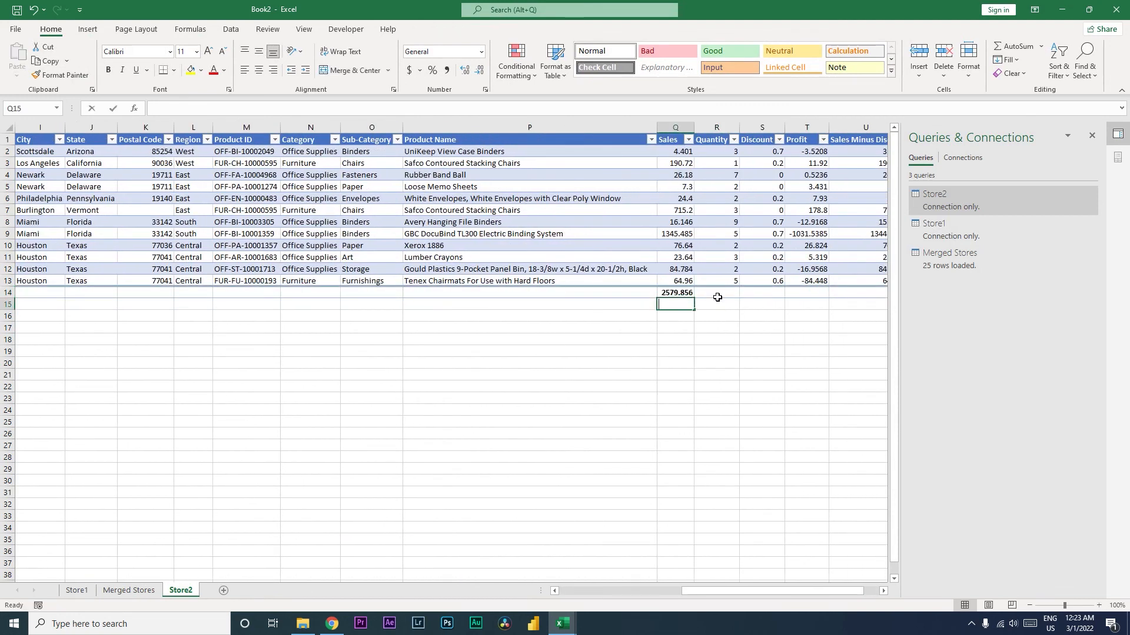
In Q15 of the Store2 sheet, add the Store2 and Store1 Sales totals, and compare the sum with the PivotTable's grand total.
type("=")
key("Up")
type("+")
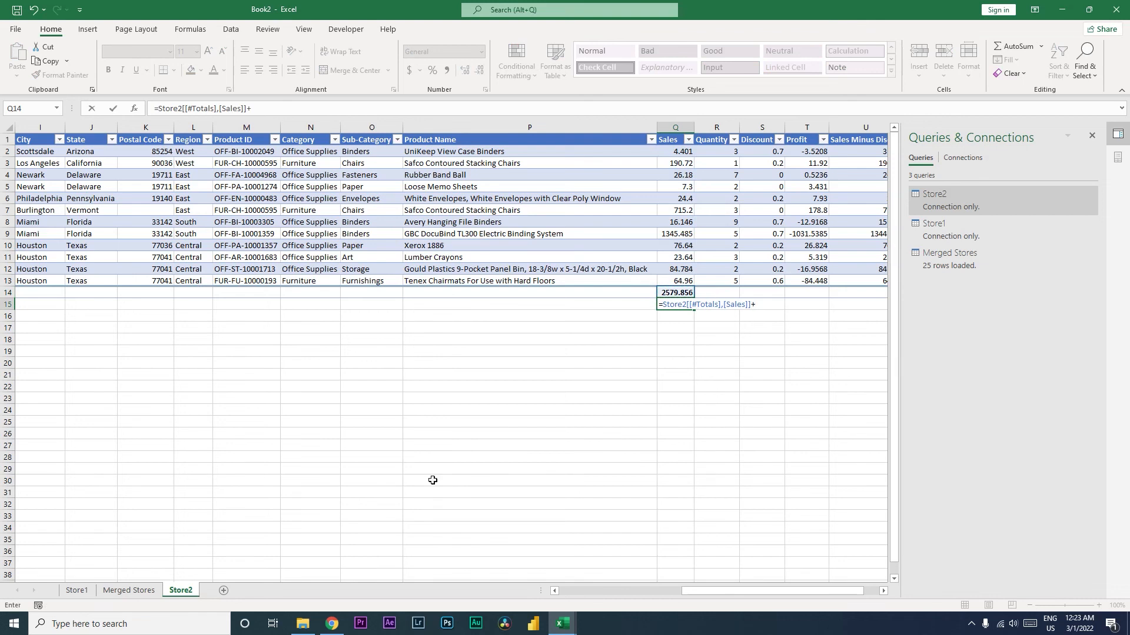
left_click(81, 591)
left_click(390, 308)
key("Return")
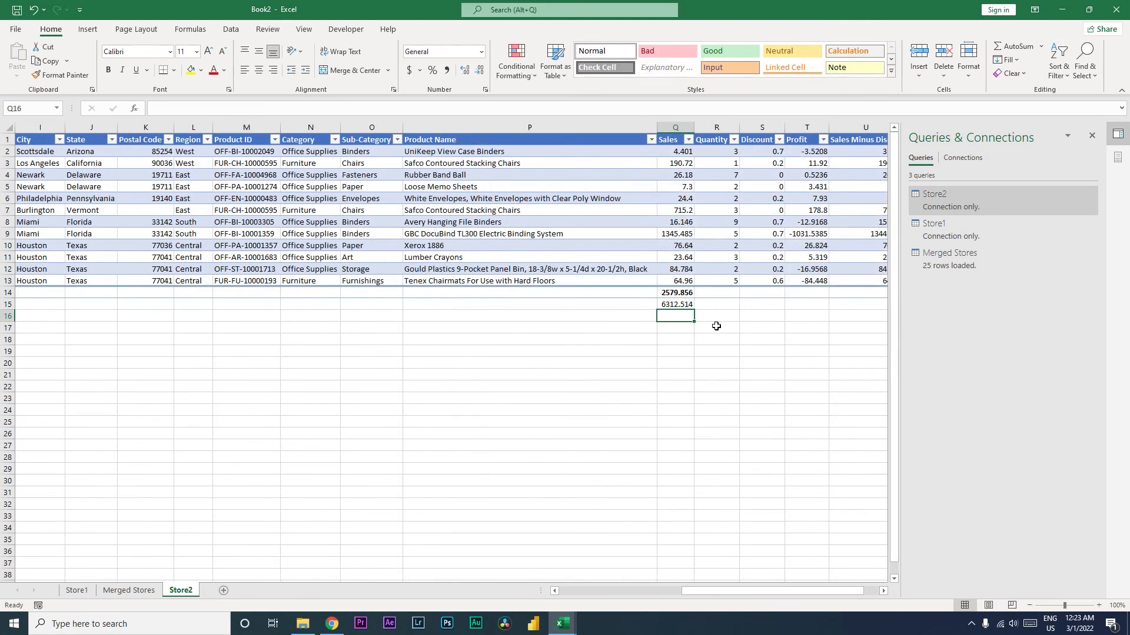
left_click(682, 306)
left_click(111, 596)
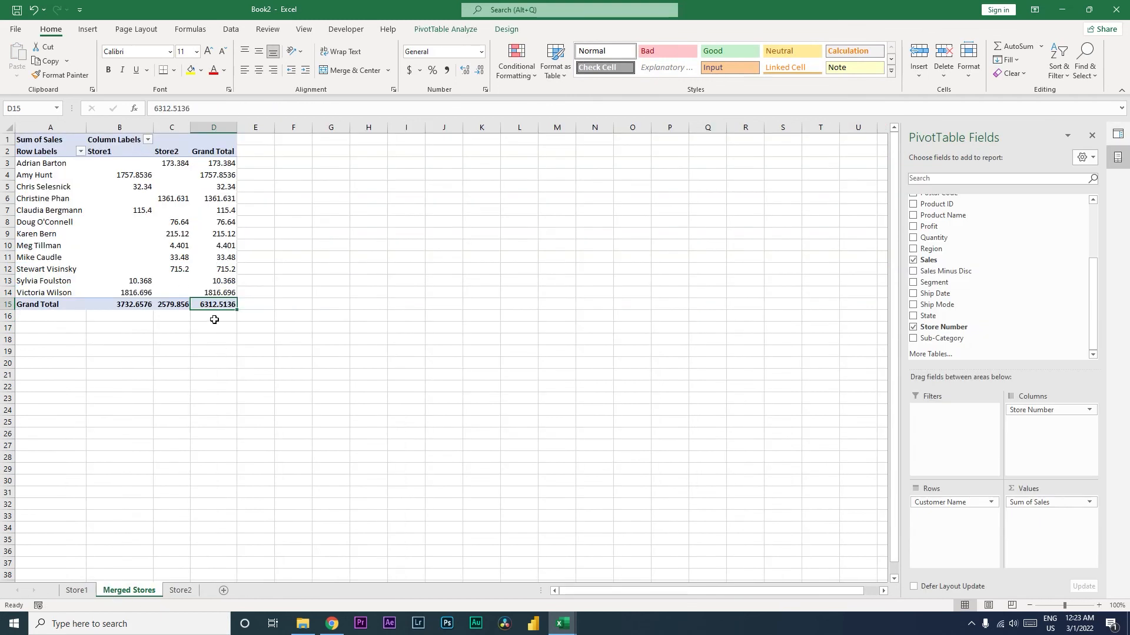